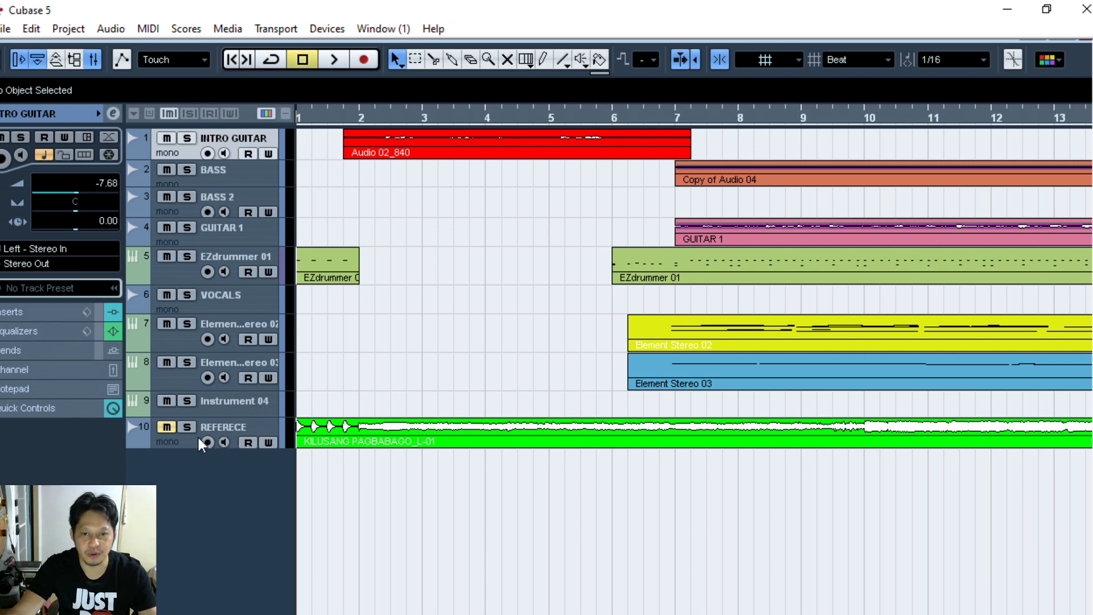
Rename track 10, the reference audio track, as REFEREnce.
{"action": "left_click", "coordinate": [249, 431]}
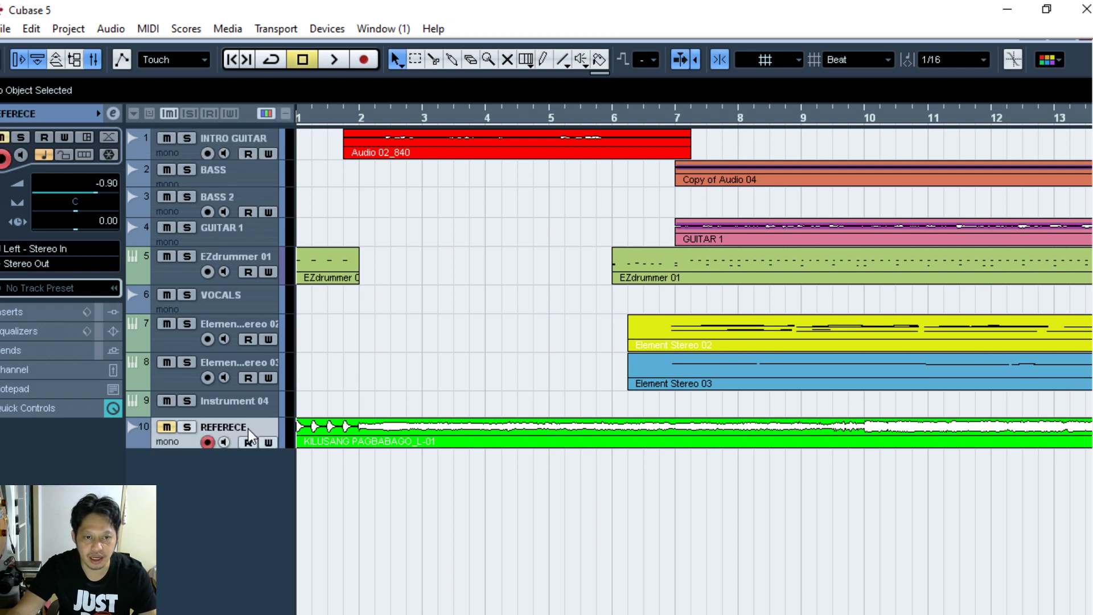
{"action": "double_click", "coordinate": [249, 428]}
{"action": "left_click", "coordinate": [255, 428]}
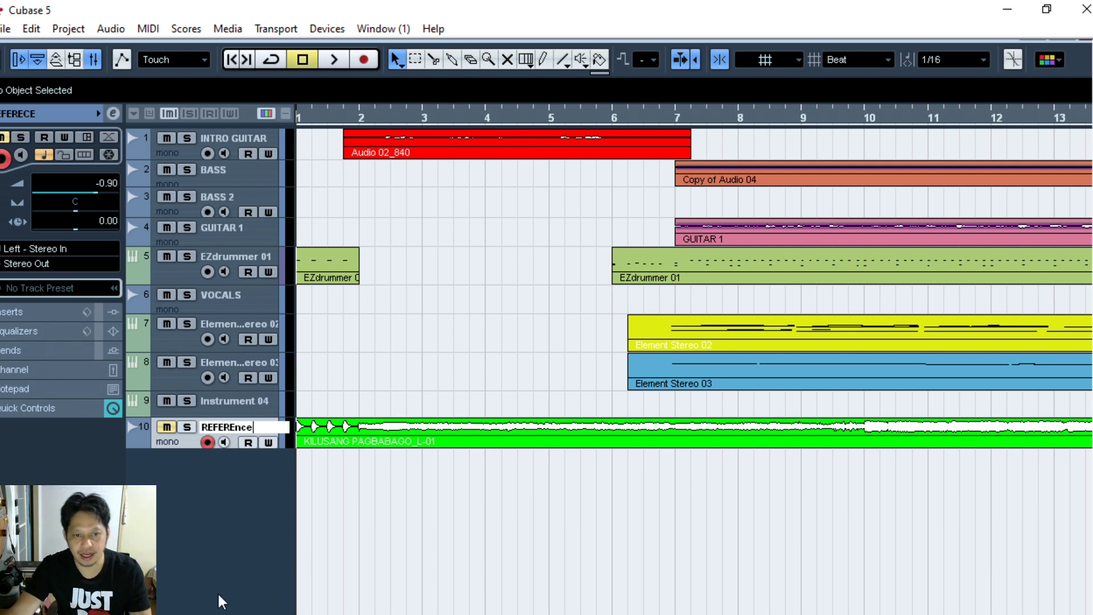
{"action": "key", "text": "Return"}
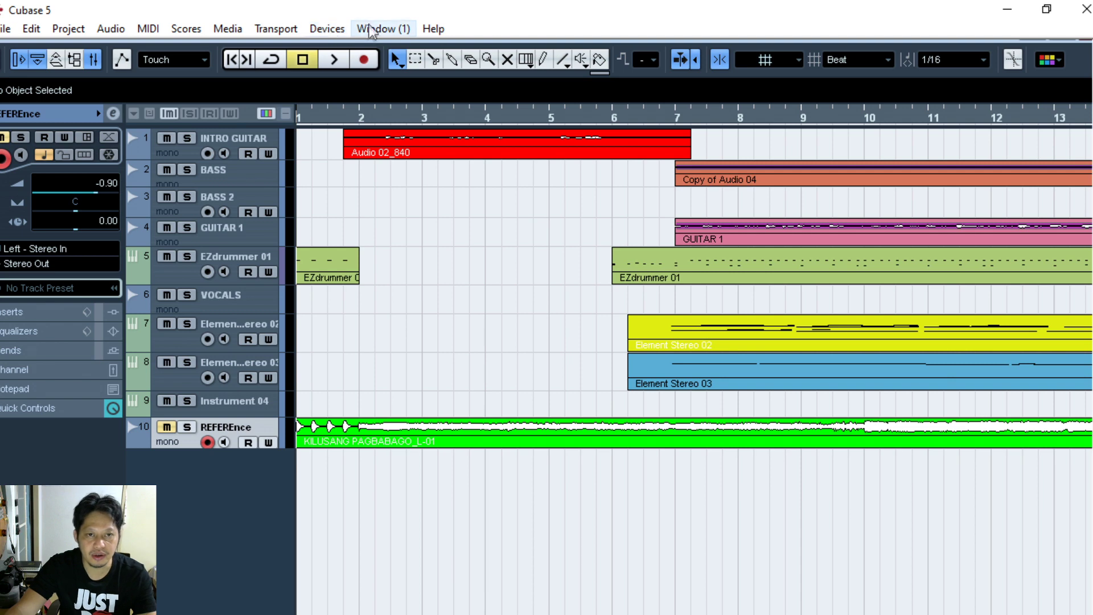
Open the Mixer, solo the REFEREnce channel and start playback.
{"action": "left_click", "coordinate": [327, 30]}
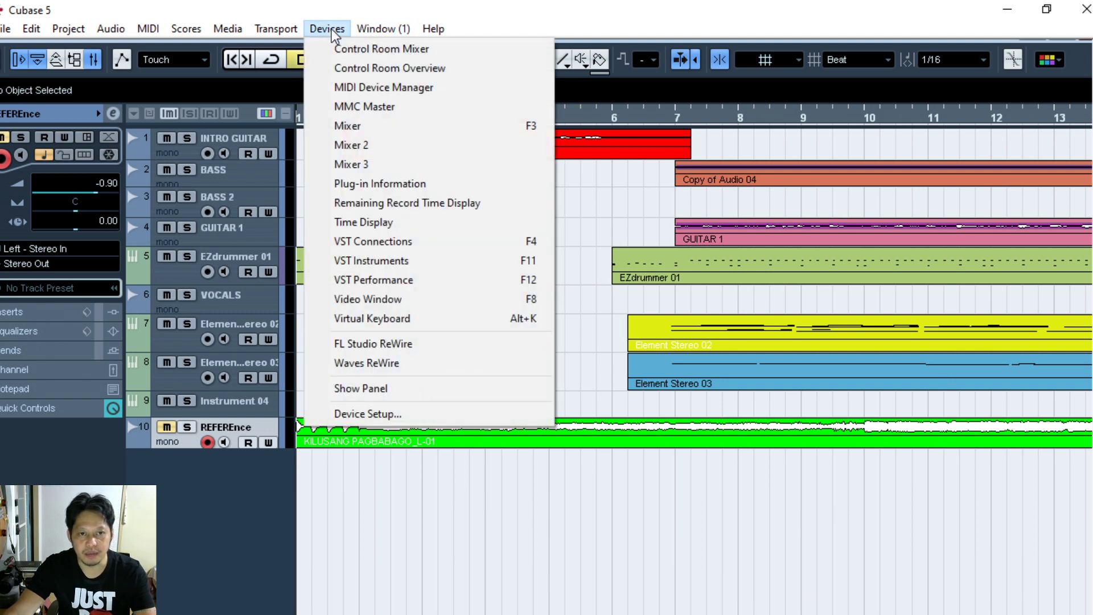
{"action": "left_click", "coordinate": [357, 127]}
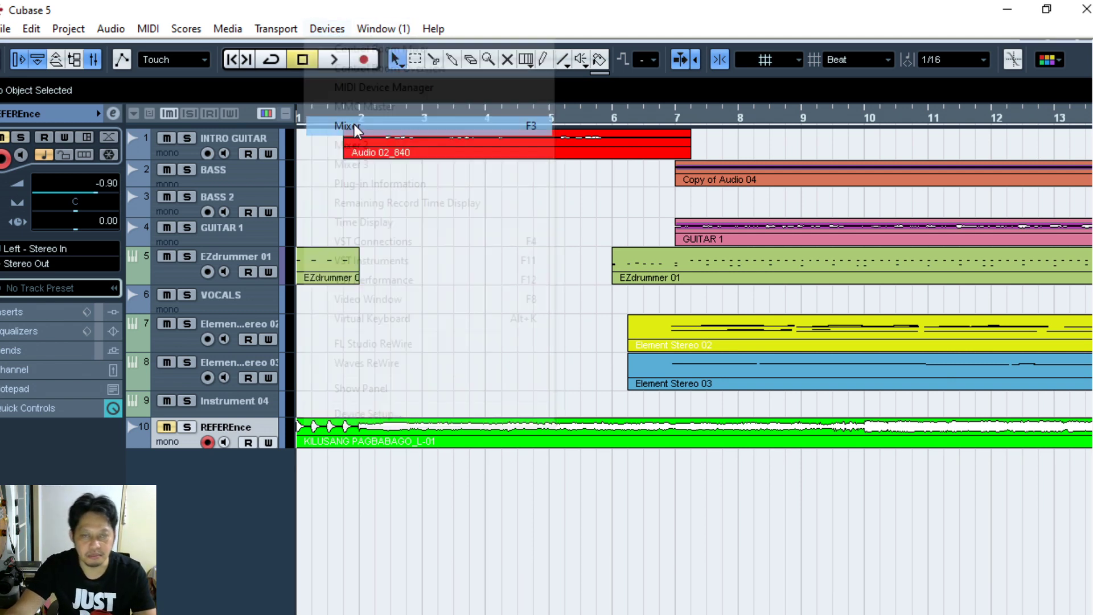
{"action": "left_click_drag", "start_coordinate": [434, 492], "coordinate": [429, 108]}
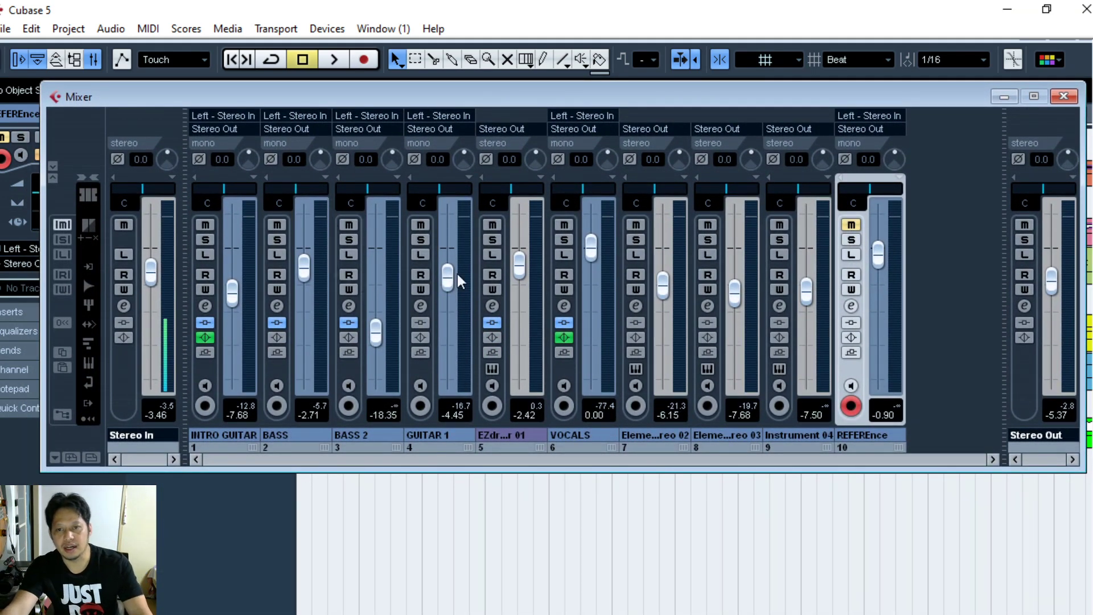
{"action": "left_click", "coordinate": [852, 241]}
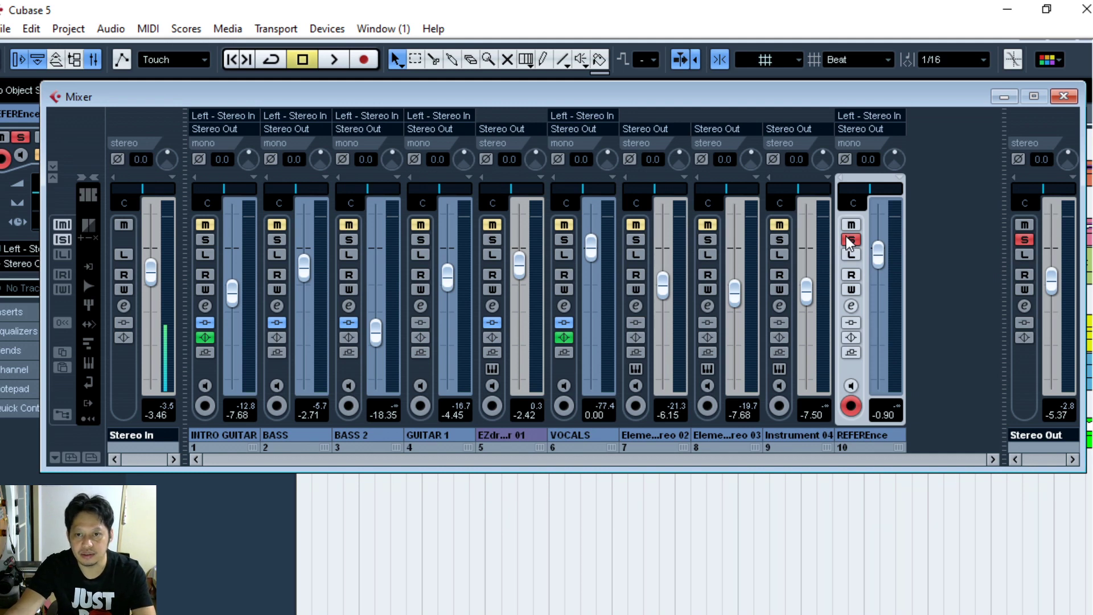
{"action": "key", "text": "space"}
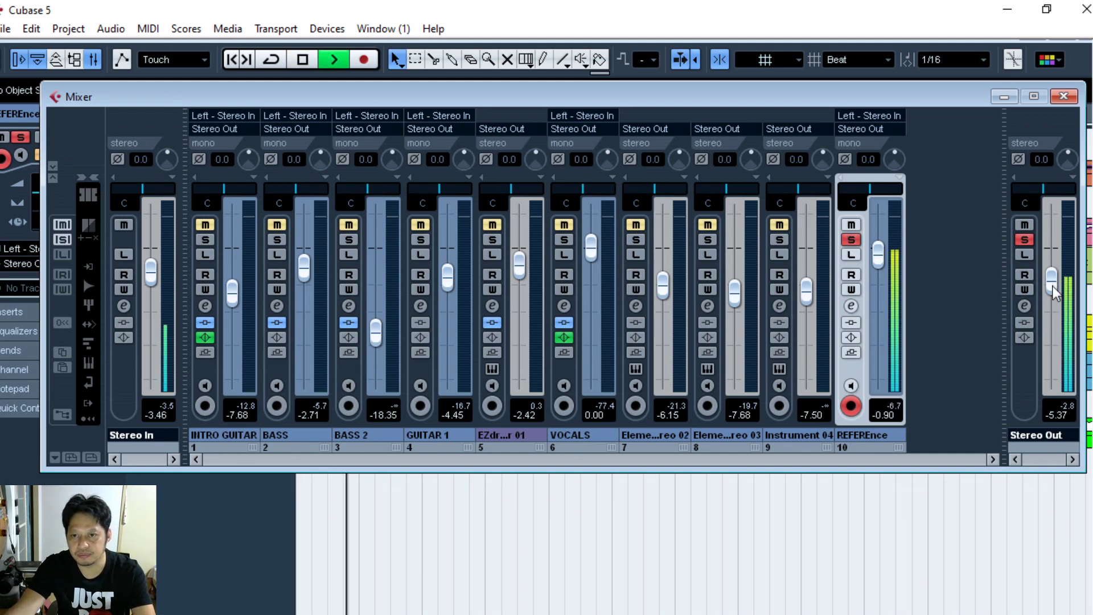
Raise the Stereo Out level to -3.30 while the reference track plays, and stop playback.
{"action": "left_click_drag", "start_coordinate": [1053, 281], "coordinate": [1052, 278]}
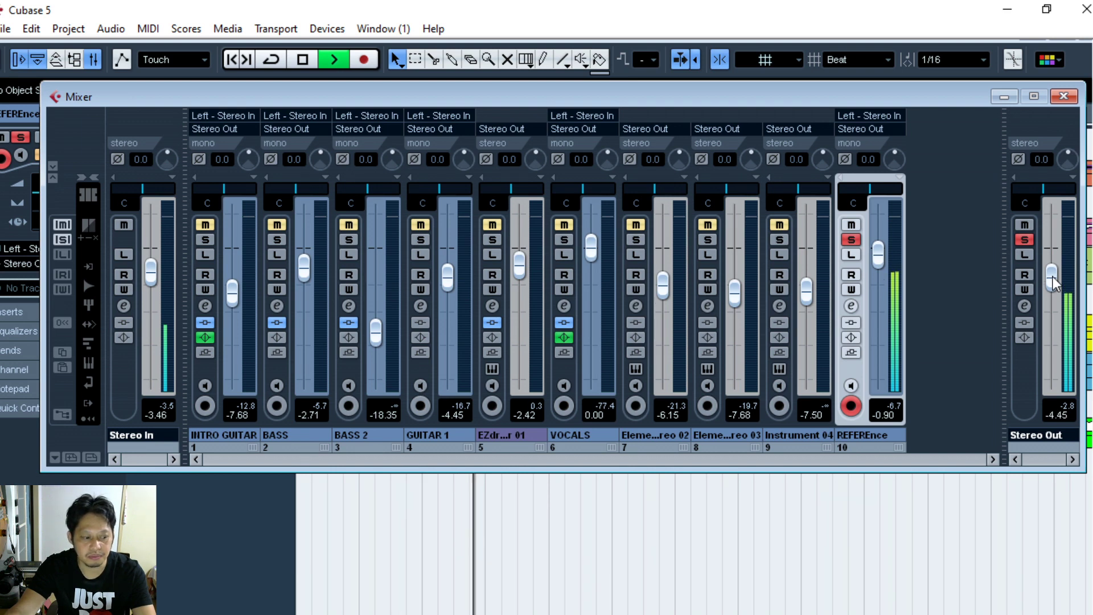
{"action": "left_click_drag", "start_coordinate": [1052, 282], "coordinate": [1052, 277]}
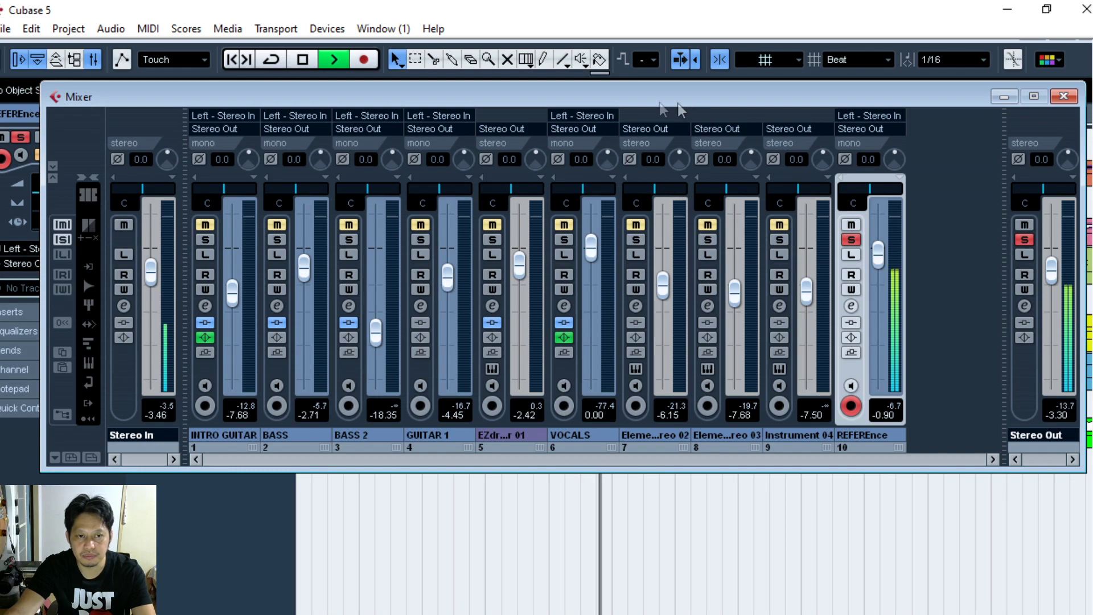
{"action": "left_click_drag", "start_coordinate": [42, 241], "coordinate": [9, 241]}
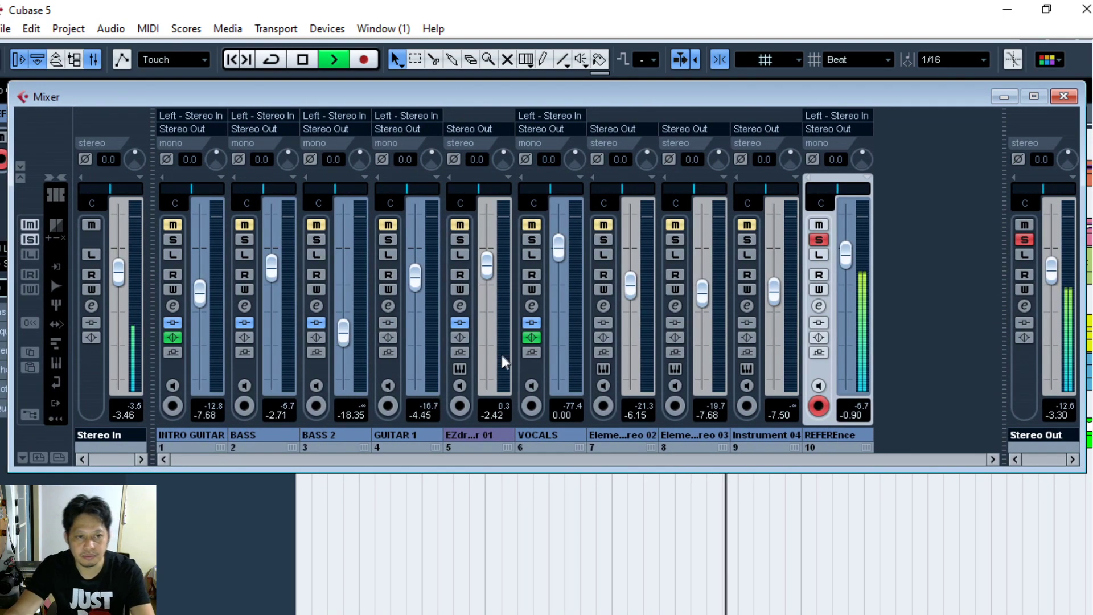
{"action": "left_click_drag", "start_coordinate": [548, 105], "coordinate": [548, 120]}
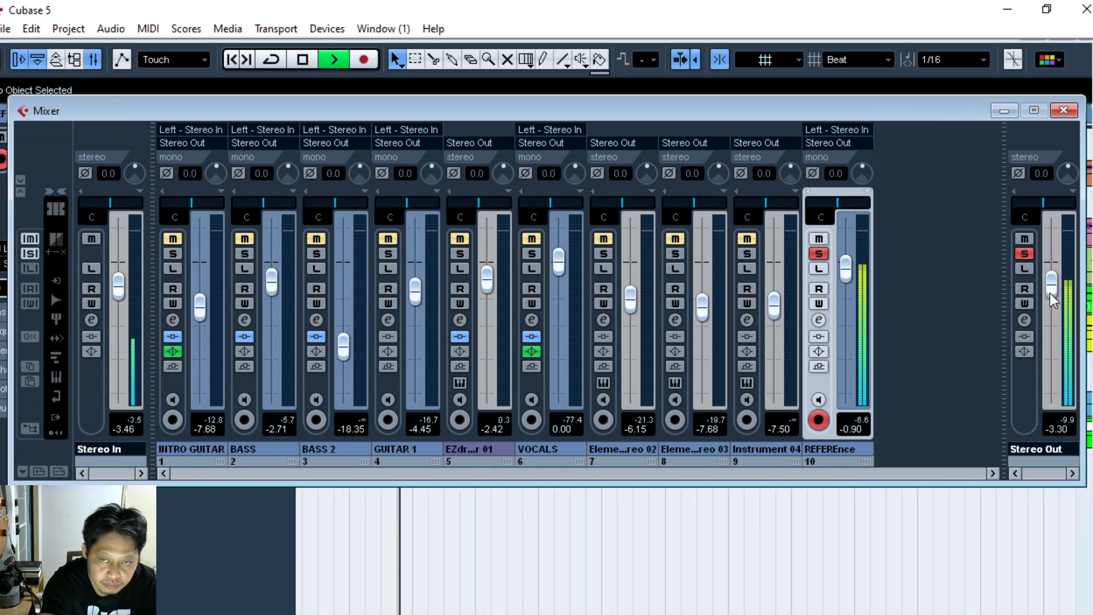
{"action": "key", "text": "space"}
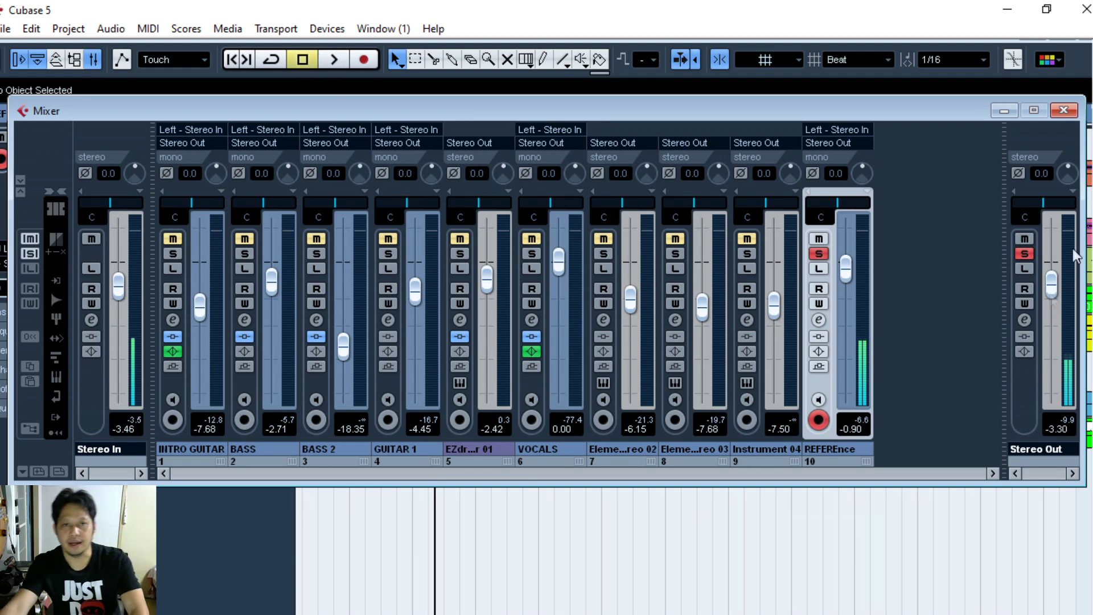
Return to the project start, and unsolo and mute the REFEREnce channel in the Mixer.
{"action": "left_click_drag", "start_coordinate": [635, 117], "coordinate": [669, 184]}
{"action": "left_click", "coordinate": [231, 60]}
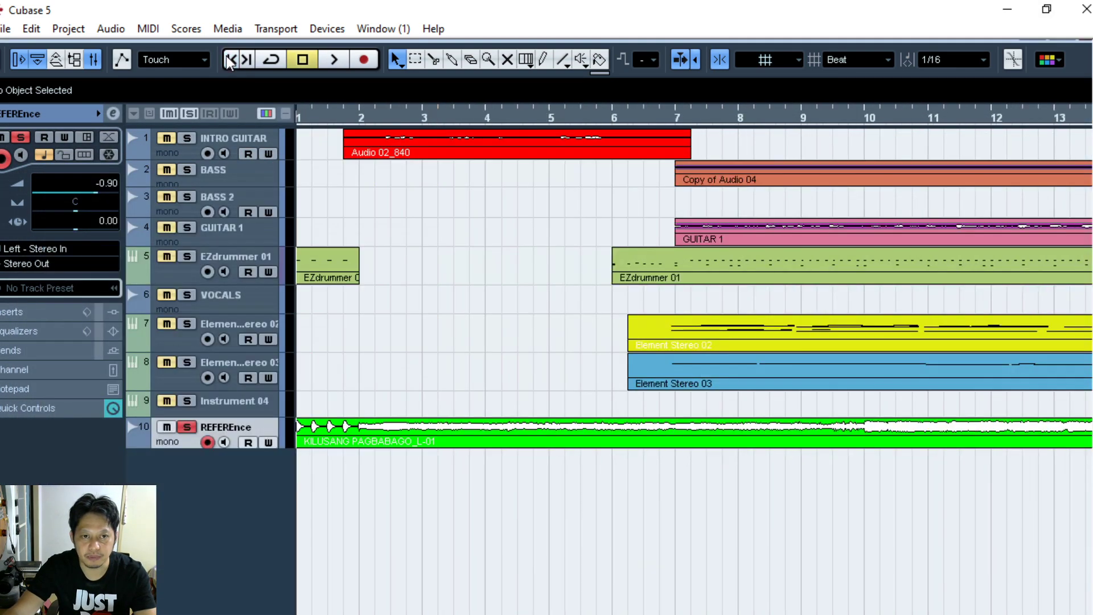
{"action": "left_click", "coordinate": [326, 28]}
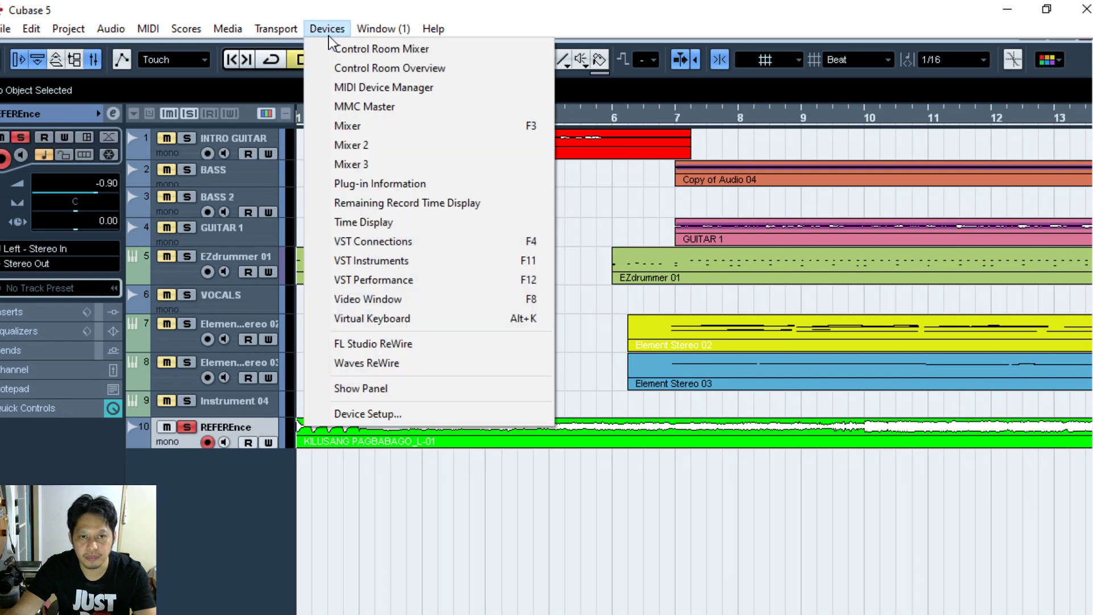
{"action": "left_click", "coordinate": [336, 129]}
{"action": "left_click_drag", "start_coordinate": [377, 187], "coordinate": [316, 50]}
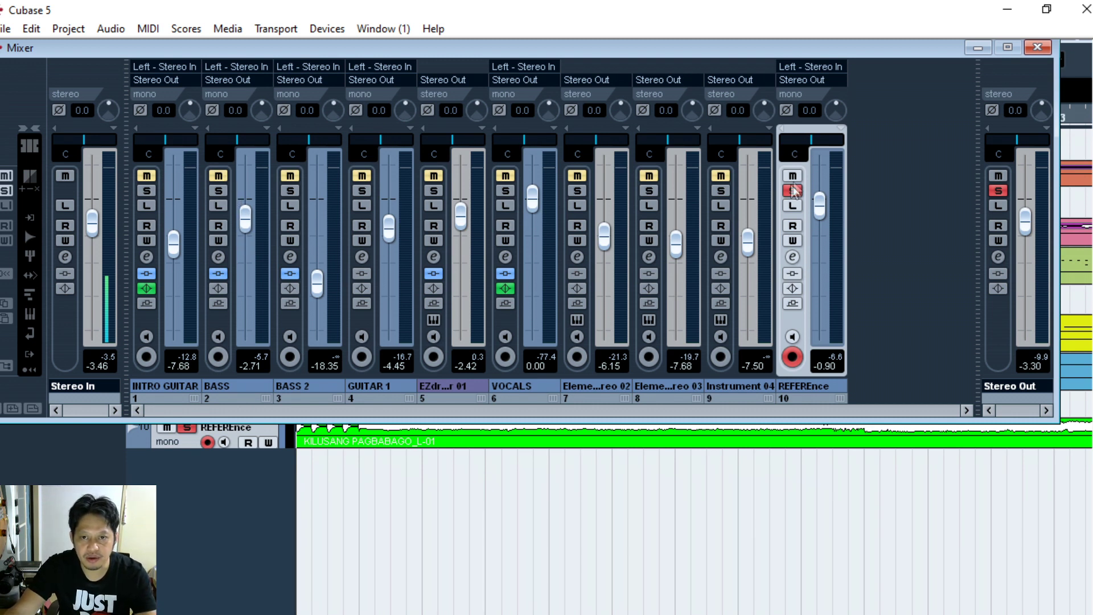
{"action": "left_click", "coordinate": [793, 190]}
{"action": "left_click", "coordinate": [792, 176]}
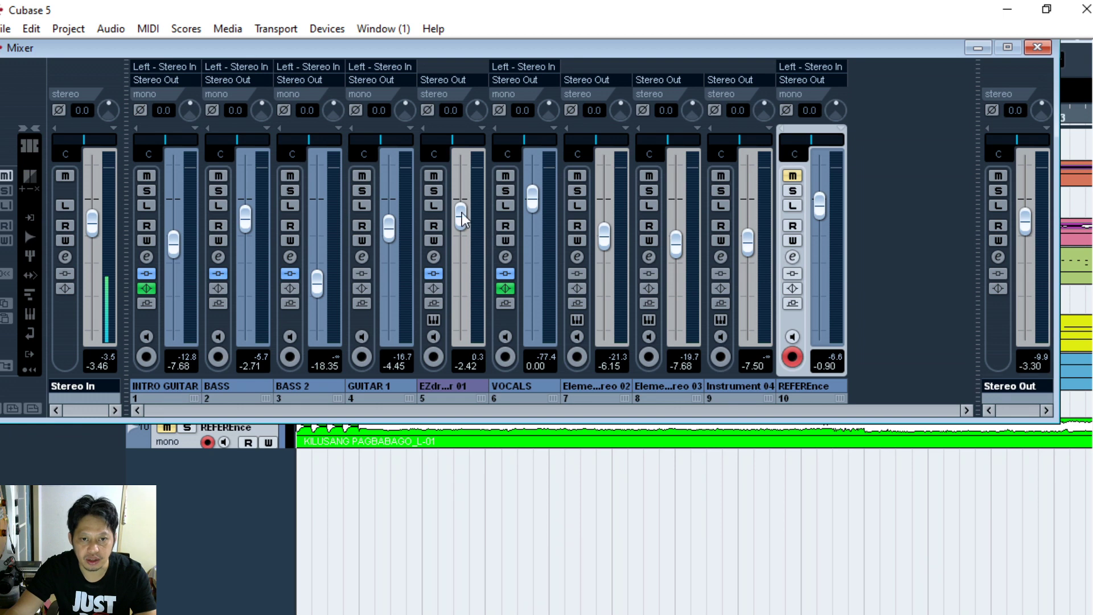
Set the EZdrummer 01 level to -2.29 and lower every other track channel except BASS and REFEREnce to -∞.
{"action": "mouse_move", "coordinate": [462, 219]}
{"action": "left_mouse_down"}
{"action": "mouse_move", "coordinate": [464, 253]}
{"action": "mouse_move", "coordinate": [465, 220]}
{"action": "left_mouse_up"}
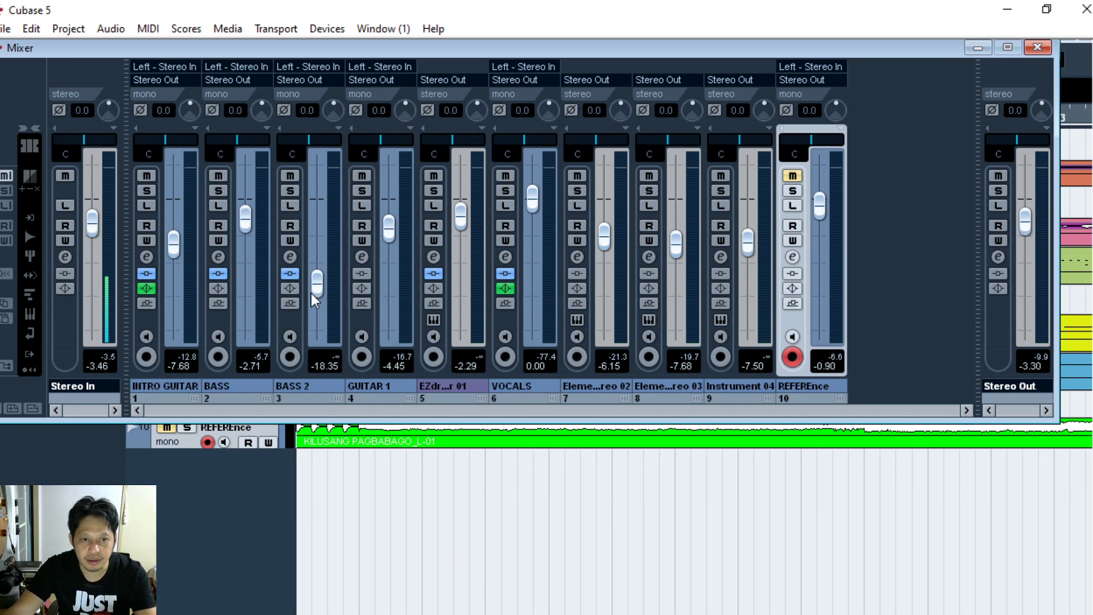
{"action": "left_click_drag", "start_coordinate": [317, 282], "coordinate": [317, 330]}
{"action": "left_click_drag", "start_coordinate": [173, 244], "coordinate": [173, 330]}
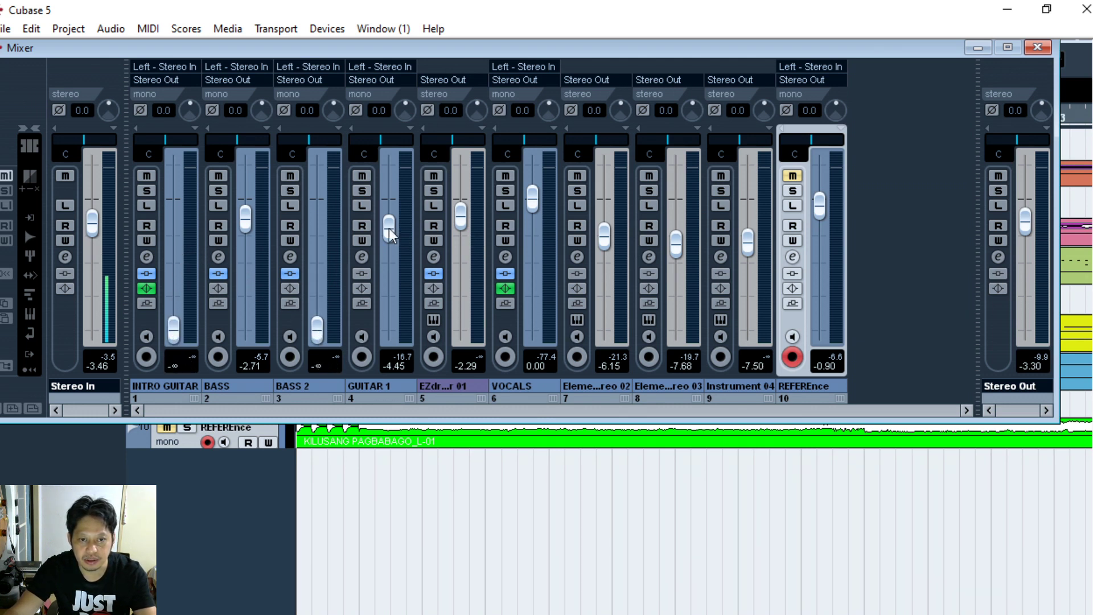
{"action": "left_click_drag", "start_coordinate": [389, 225], "coordinate": [389, 330]}
{"action": "left_click_drag", "start_coordinate": [534, 196], "coordinate": [532, 330]}
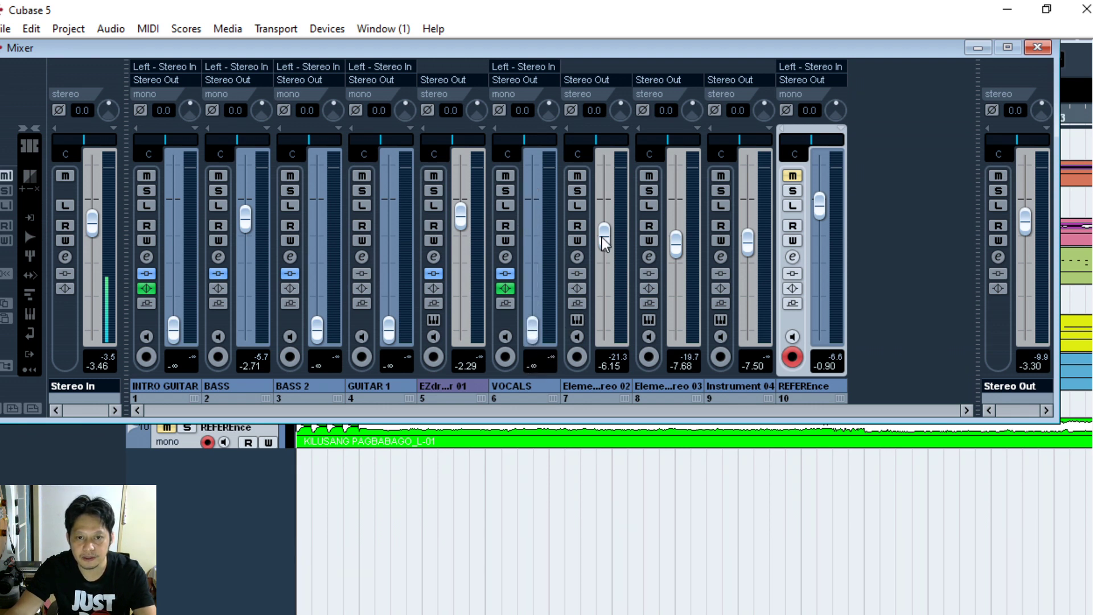
{"action": "left_click_drag", "start_coordinate": [604, 241], "coordinate": [604, 329]}
{"action": "left_click_drag", "start_coordinate": [675, 243], "coordinate": [676, 329]}
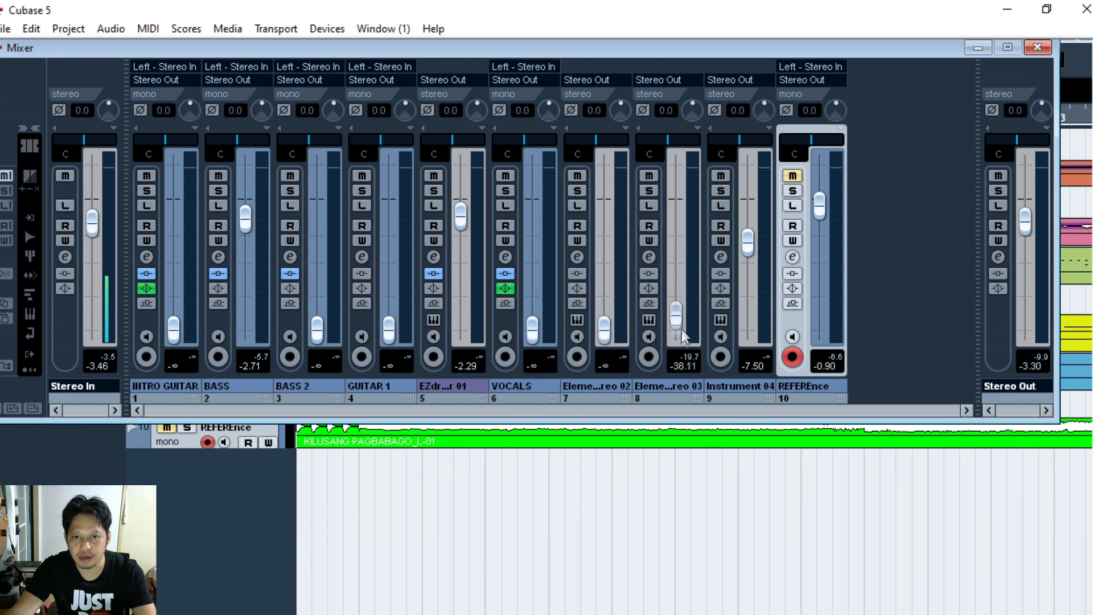
{"action": "left_click_drag", "start_coordinate": [750, 251], "coordinate": [748, 329]}
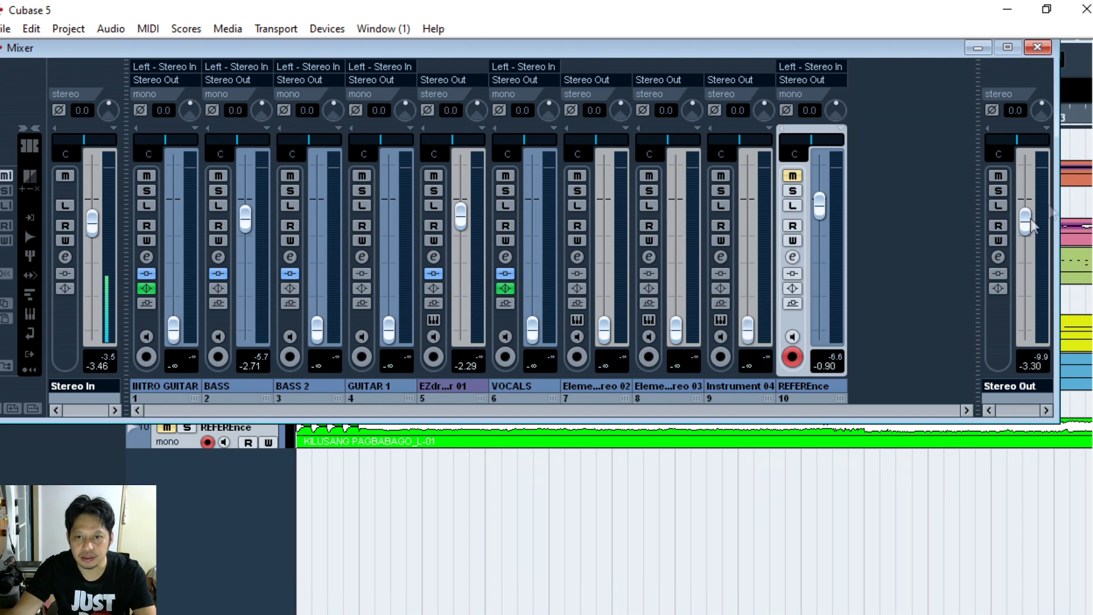
Narrow the Mixer window and lower the REFEREnce channel level to -1.14.
{"action": "left_click_drag", "start_coordinate": [1055, 204], "coordinate": [1086, 204]}
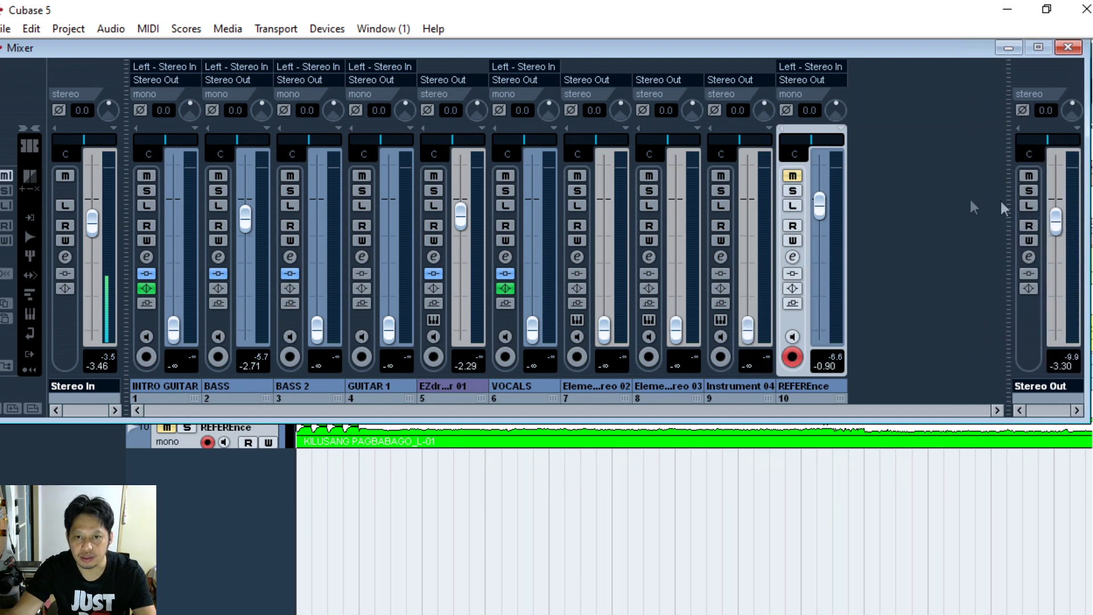
{"action": "left_click_drag", "start_coordinate": [1084, 191], "coordinate": [1013, 205]}
{"action": "left_click_drag", "start_coordinate": [822, 213], "coordinate": [820, 217]}
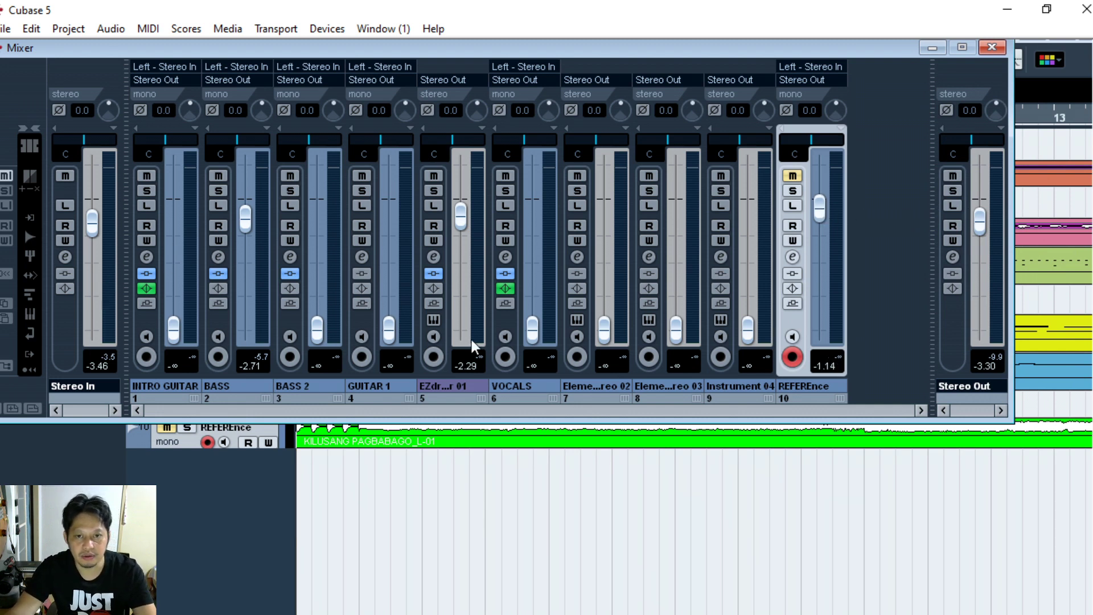
Start playback of the drums and bass, and reopen the Mixer so that it sits below the timeline ruler.
{"action": "key", "text": "space"}
{"action": "left_click_drag", "start_coordinate": [593, 64], "coordinate": [592, 254]}
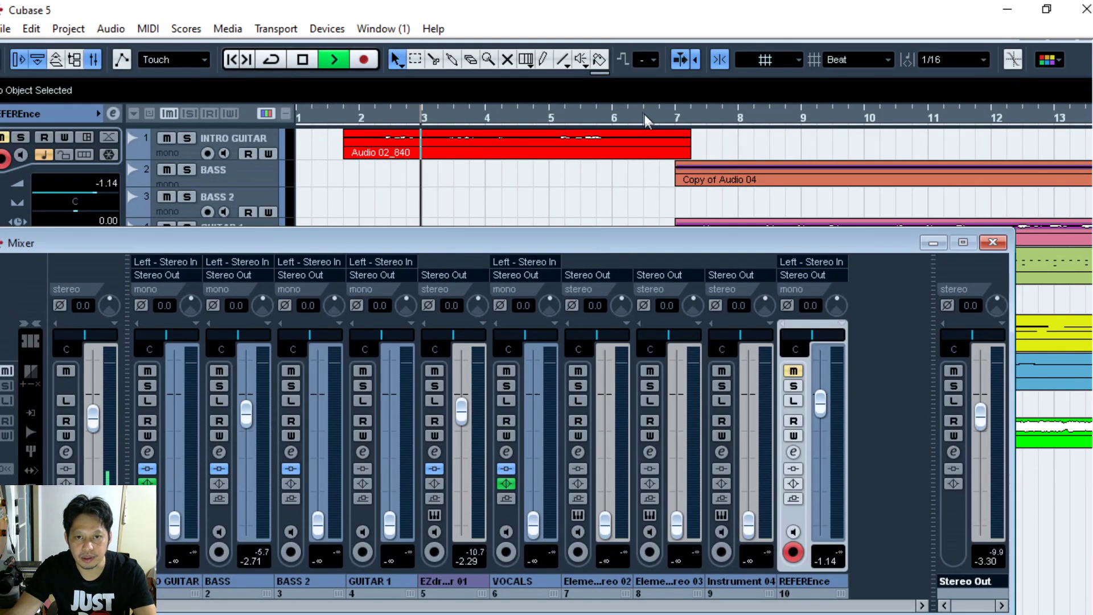
{"action": "key", "text": "F3"}
{"action": "left_click", "coordinate": [328, 29]}
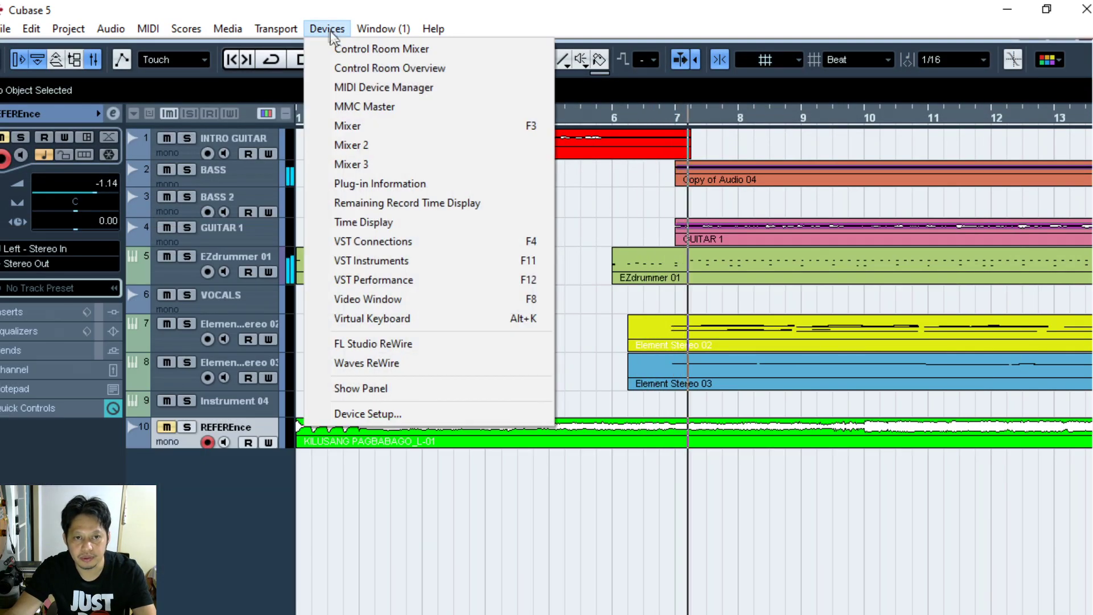
{"action": "left_click", "coordinate": [371, 127]}
{"action": "left_click_drag", "start_coordinate": [456, 251], "coordinate": [518, 176]}
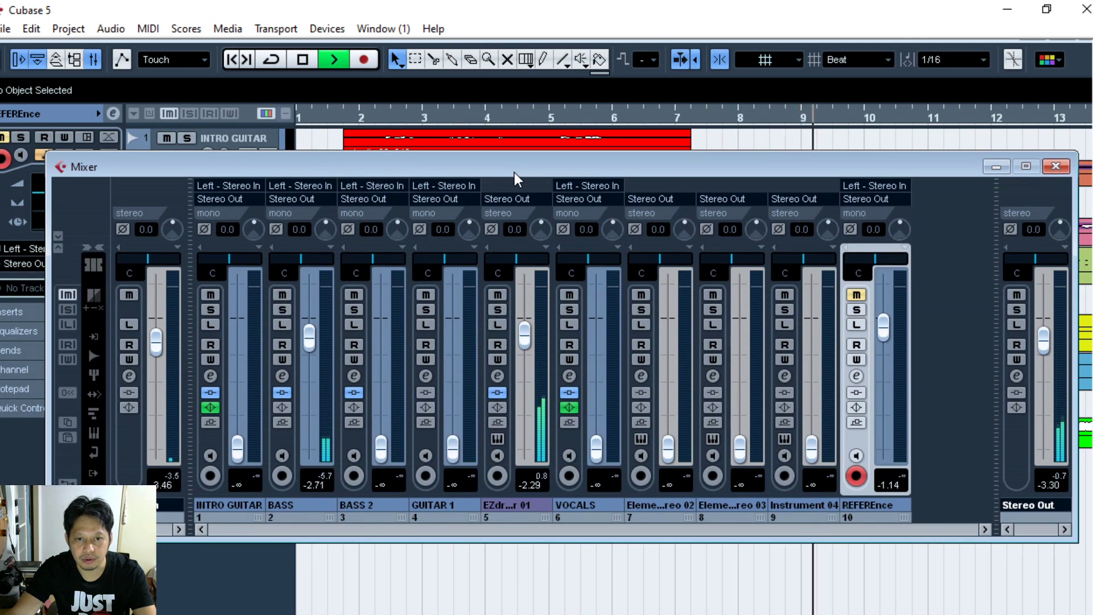
{"action": "left_click_drag", "start_coordinate": [500, 172], "coordinate": [465, 176]}
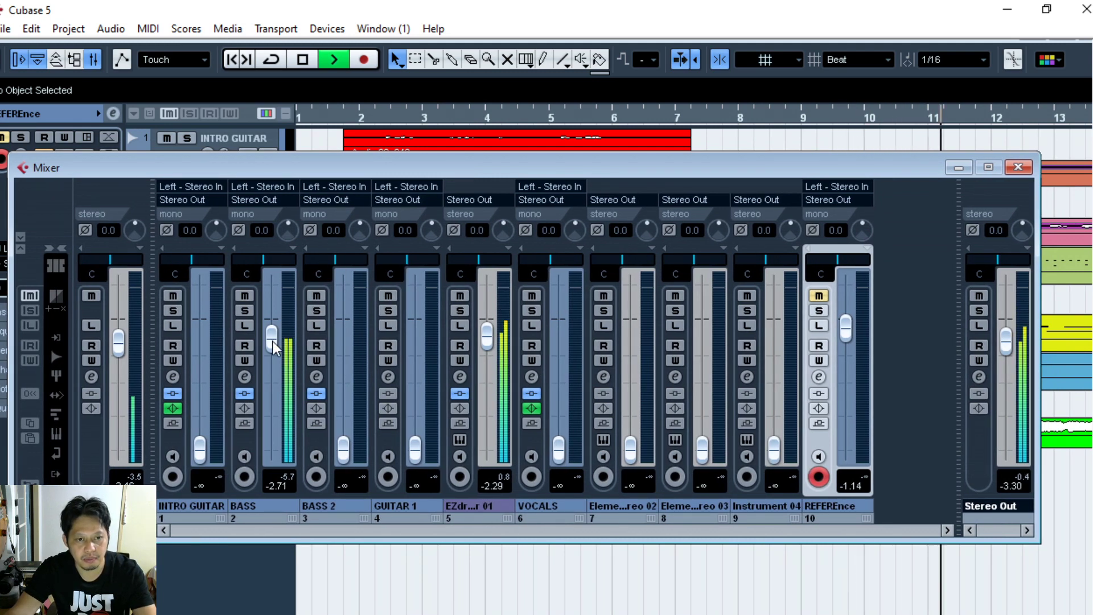
Raise the BASS level to -1.14, lower Stereo Out to -4.81 and clear its clip indicator.
{"action": "left_click_drag", "start_coordinate": [274, 342], "coordinate": [278, 336]}
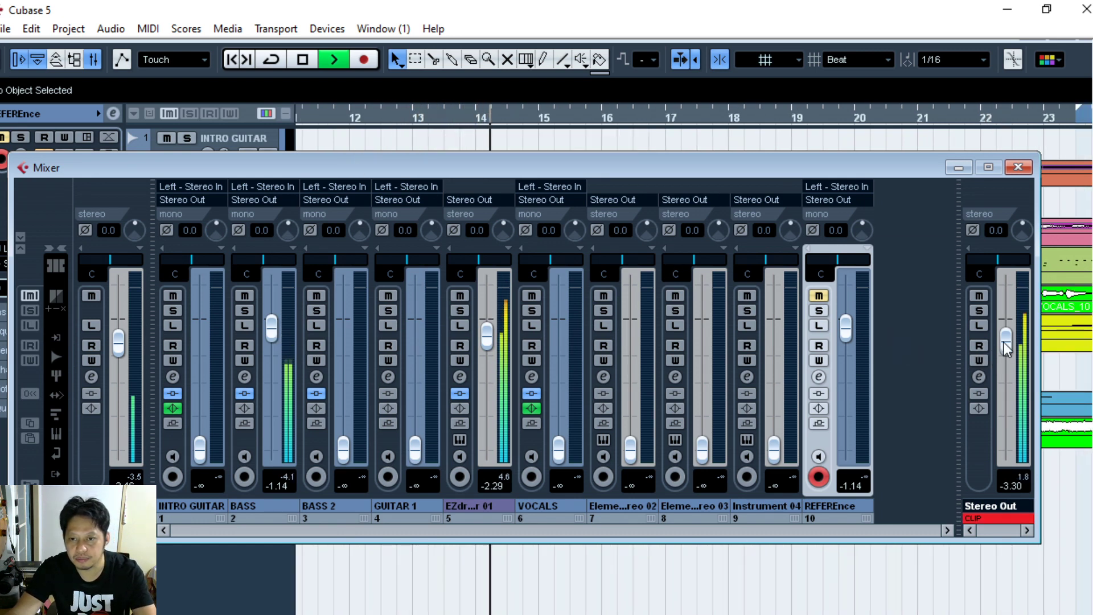
{"action": "left_click_drag", "start_coordinate": [1005, 344], "coordinate": [1006, 367]}
{"action": "left_click", "coordinate": [997, 518]}
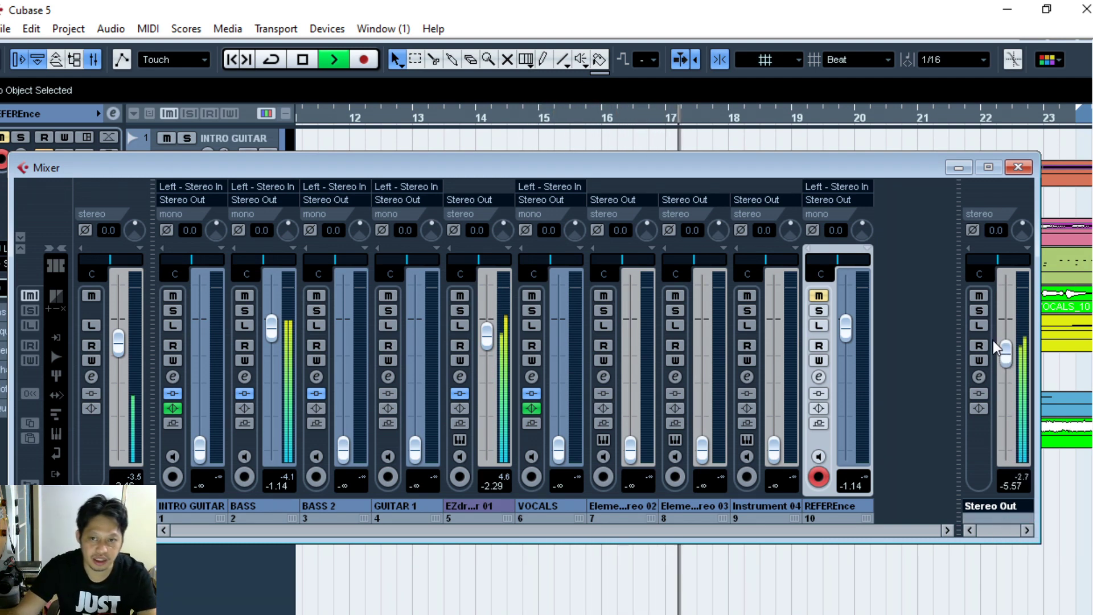
{"action": "left_click_drag", "start_coordinate": [1006, 356], "coordinate": [1006, 351]}
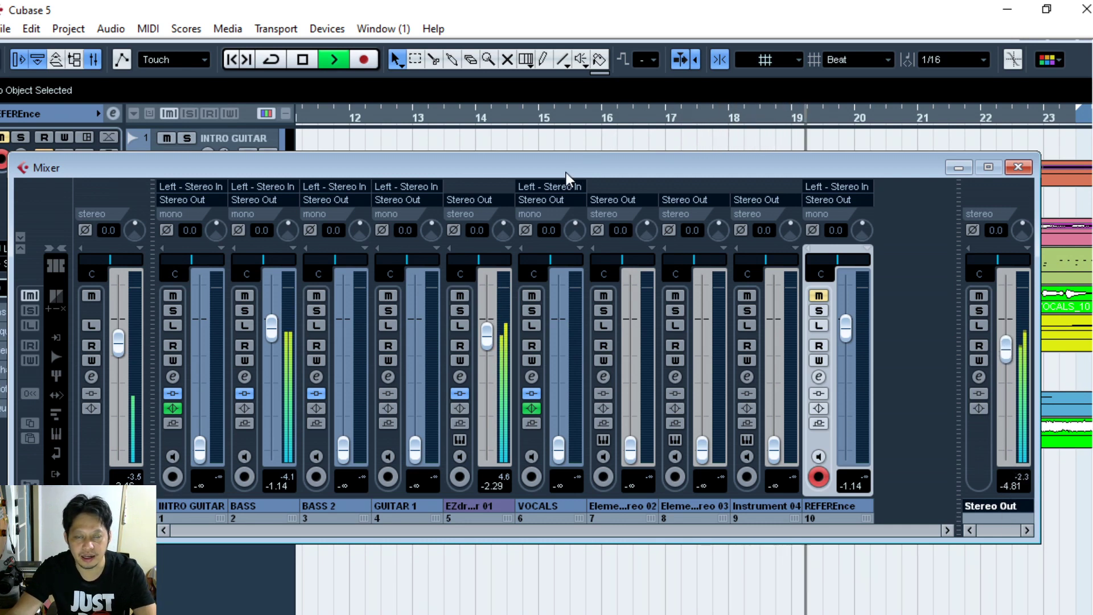
Stop playback and lower the EZdrummer 01 level to -3.15 and the BASS level to -2.15.
{"action": "left_click_drag", "start_coordinate": [566, 176], "coordinate": [608, 85]}
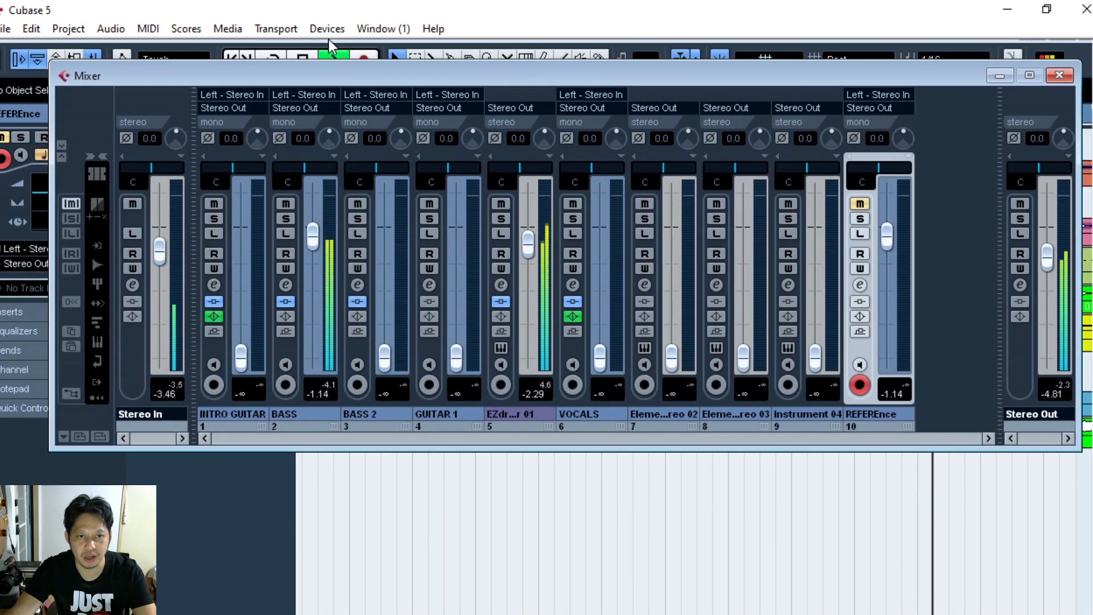
{"action": "key", "text": "space"}
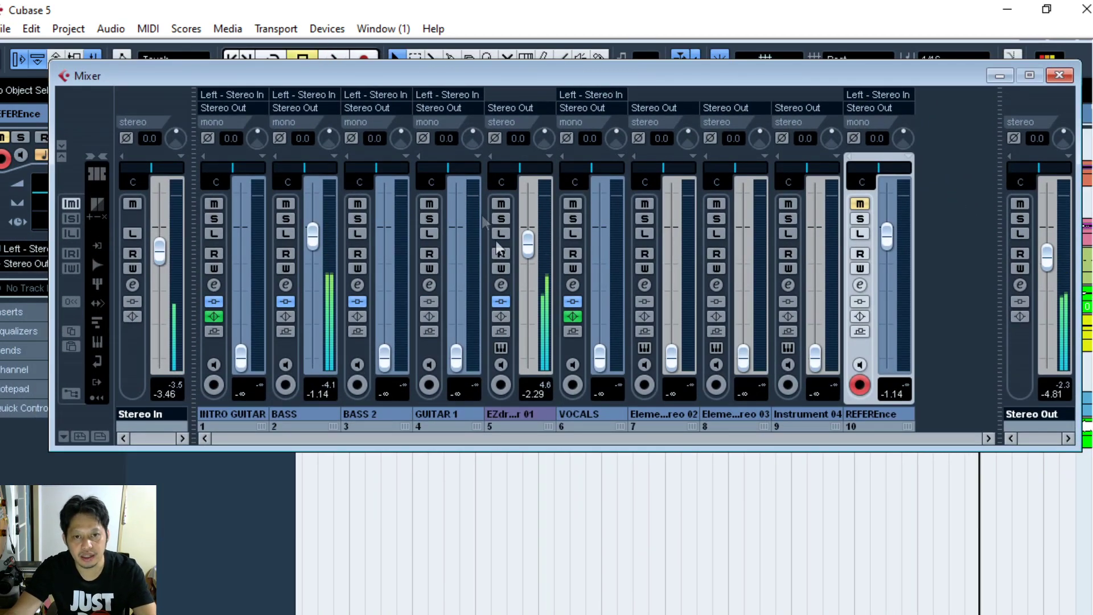
{"action": "left_click_drag", "start_coordinate": [528, 250], "coordinate": [528, 256]}
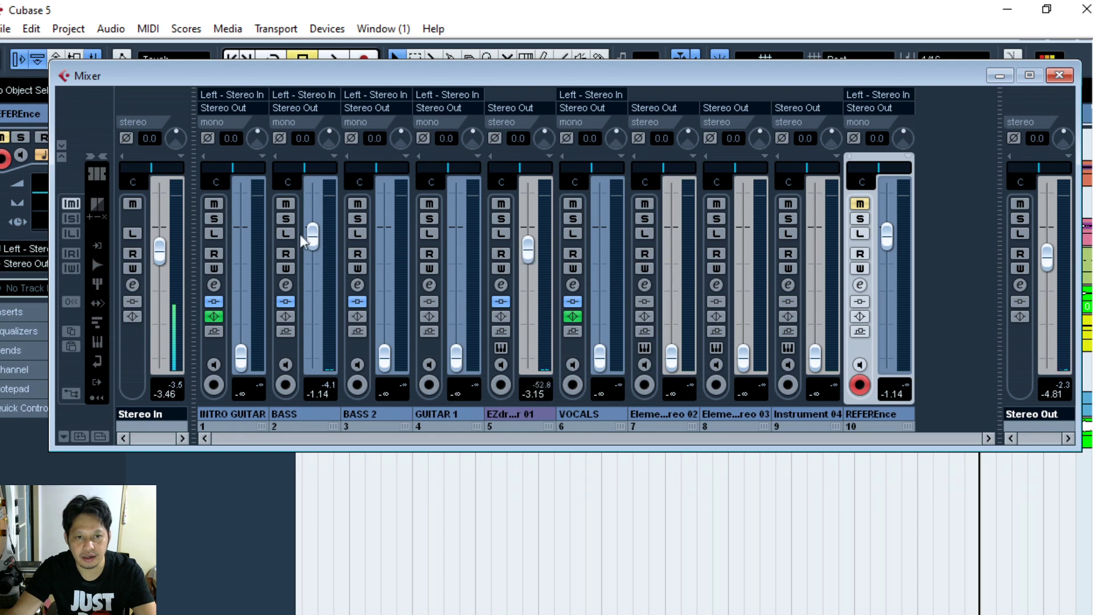
{"action": "left_click_drag", "start_coordinate": [312, 239], "coordinate": [313, 251]}
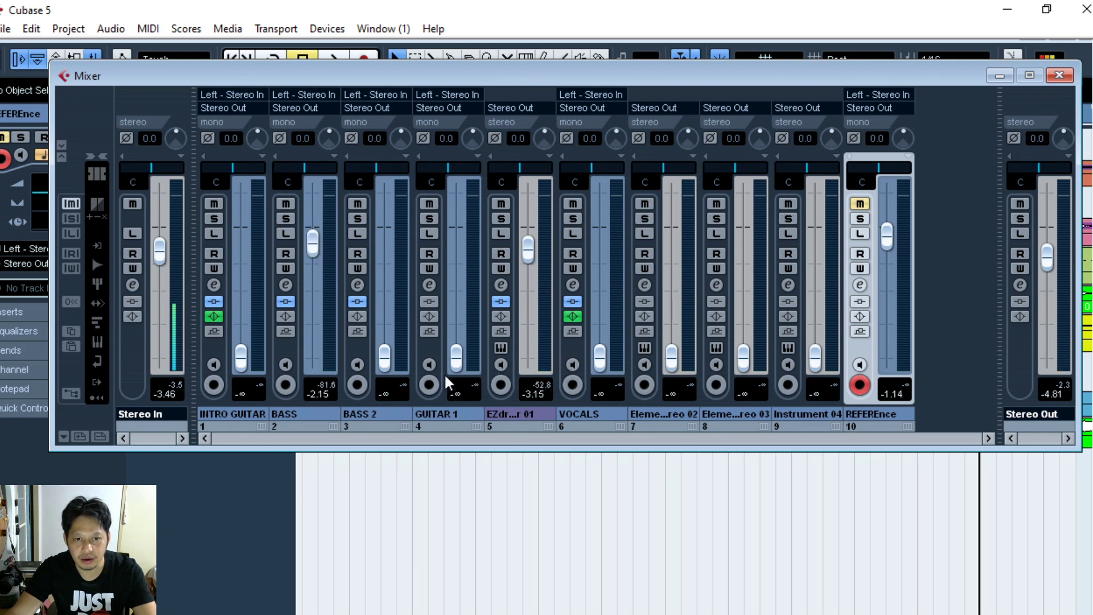
Raise the levels of GUITAR 1 to -6.98, the Element track 02 to -9.55, the Element track 03 to -7.68 and Instrument 04 to -8.22.
{"action": "left_click_drag", "start_coordinate": [456, 369], "coordinate": [464, 281]}
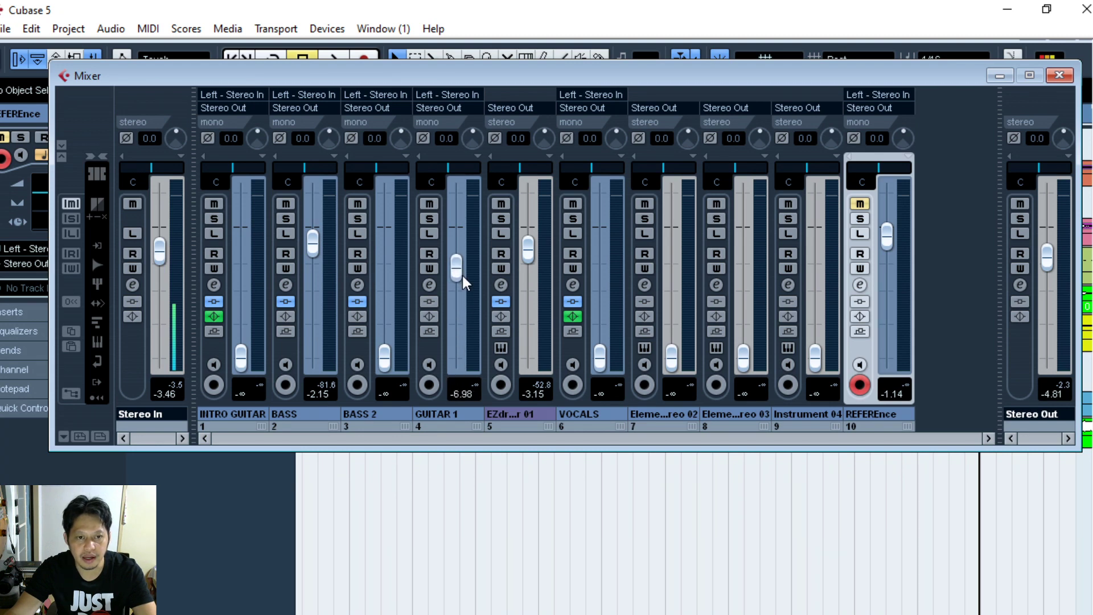
{"action": "left_click_drag", "start_coordinate": [744, 362], "coordinate": [751, 278]}
{"action": "left_click_drag", "start_coordinate": [670, 363], "coordinate": [678, 289]}
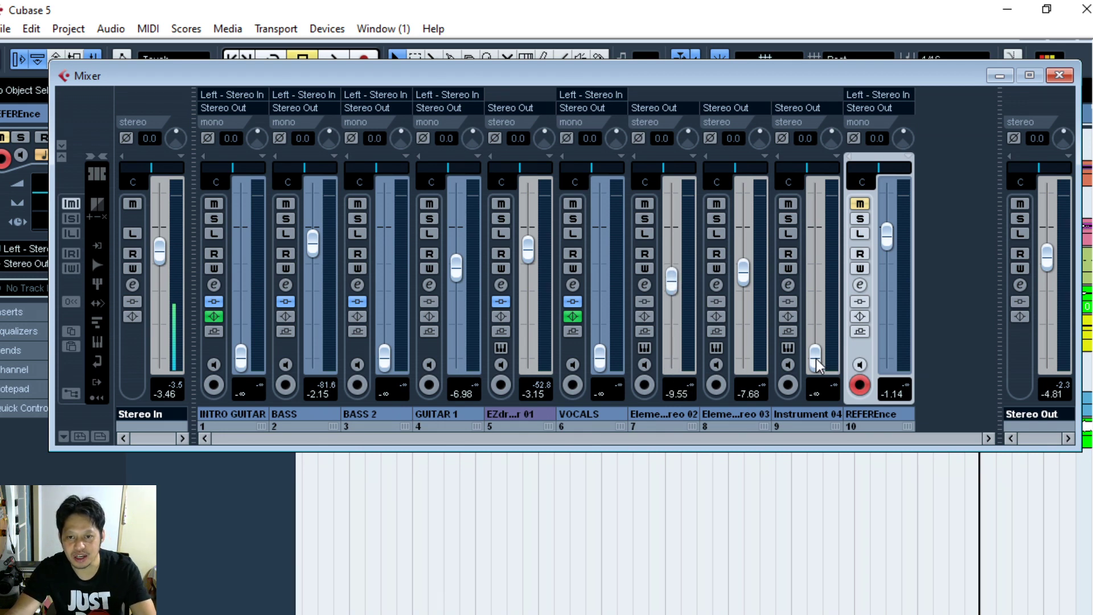
{"action": "left_click_drag", "start_coordinate": [818, 364], "coordinate": [827, 282]}
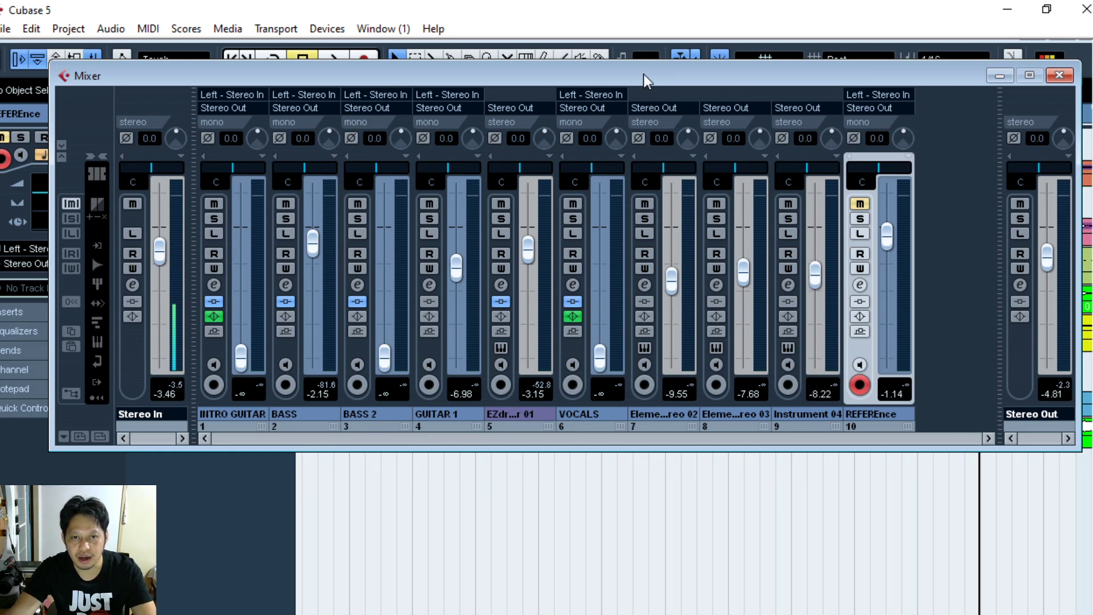
Move the Mixer clear of the transport controls and play a short passage of the mix to check the raised levels.
{"action": "left_click_drag", "start_coordinate": [646, 81], "coordinate": [623, 95]}
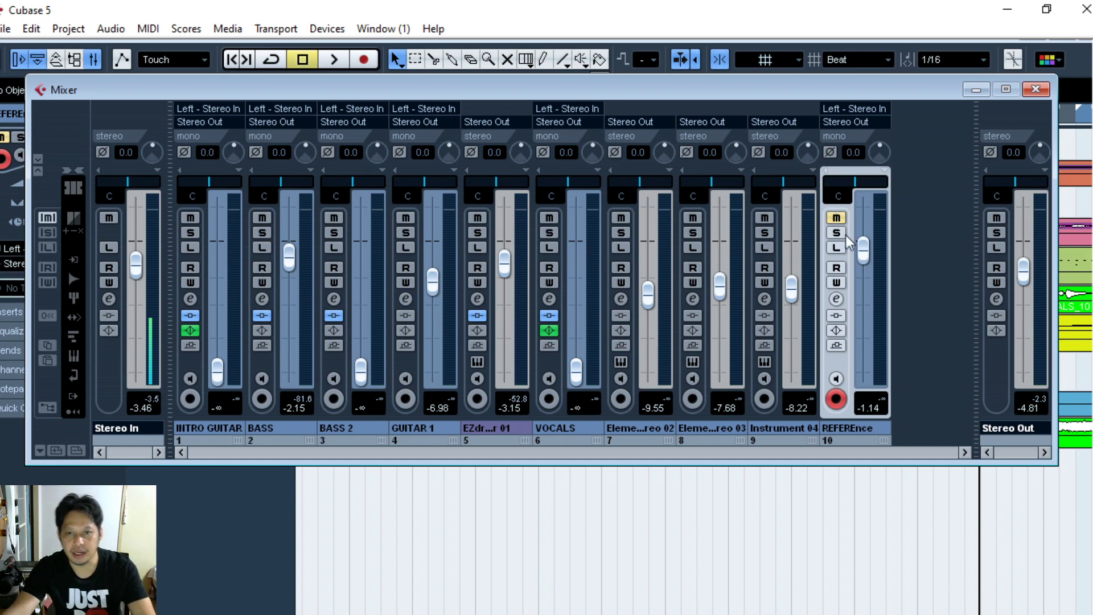
{"action": "key", "text": "space"}
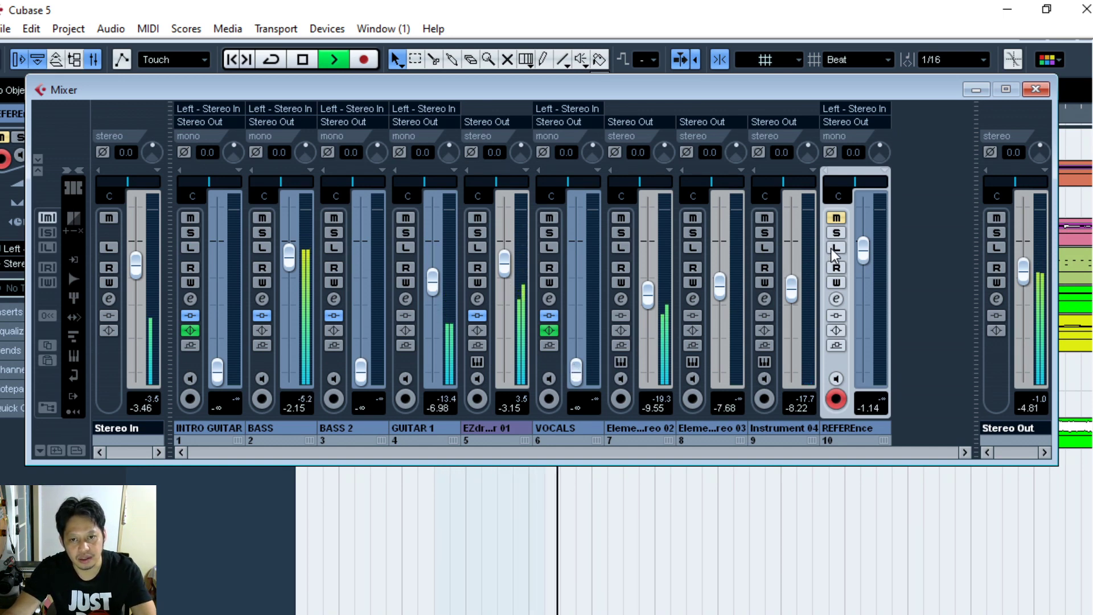
{"action": "key", "text": "space"}
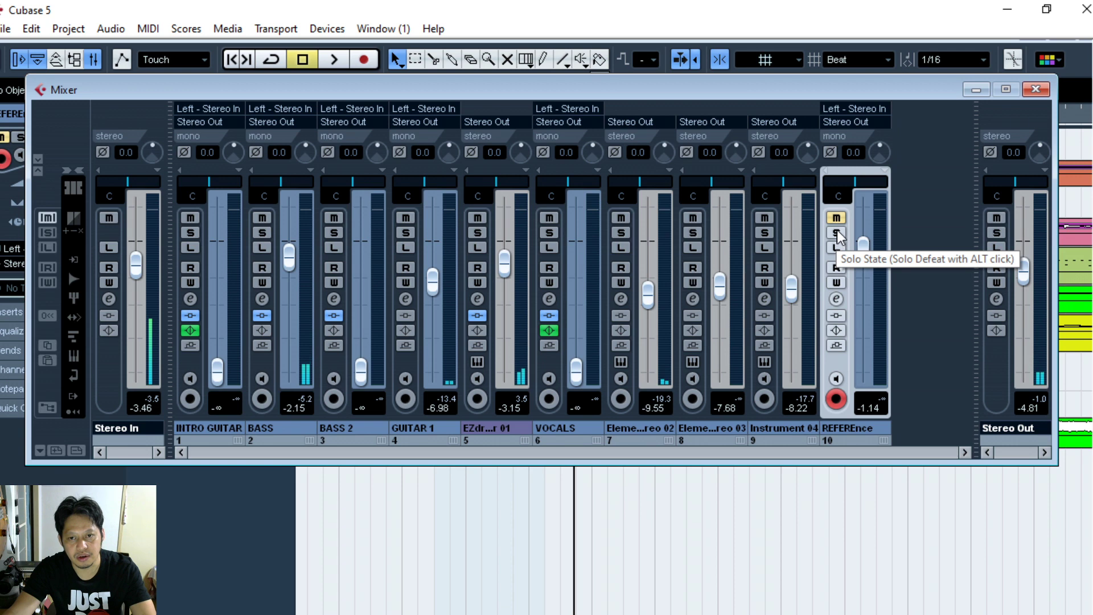
Solo the REFEREnce channel and play it, raising Stereo Out to -2.56 before stopping playback.
{"action": "left_click", "coordinate": [837, 219]}
{"action": "left_click", "coordinate": [836, 219]}
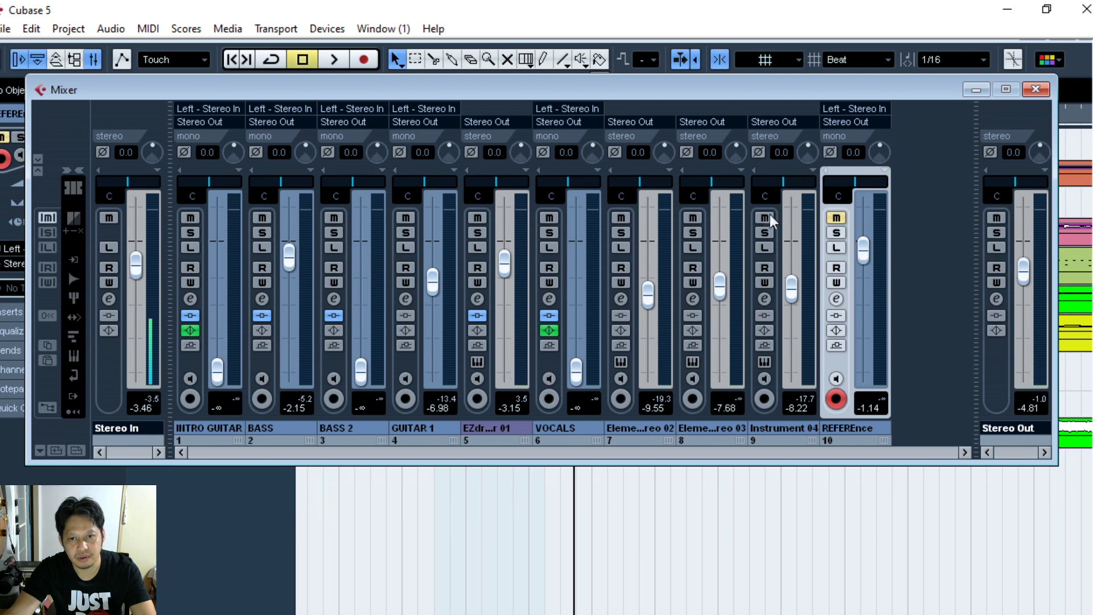
{"action": "left_click", "coordinate": [836, 233]}
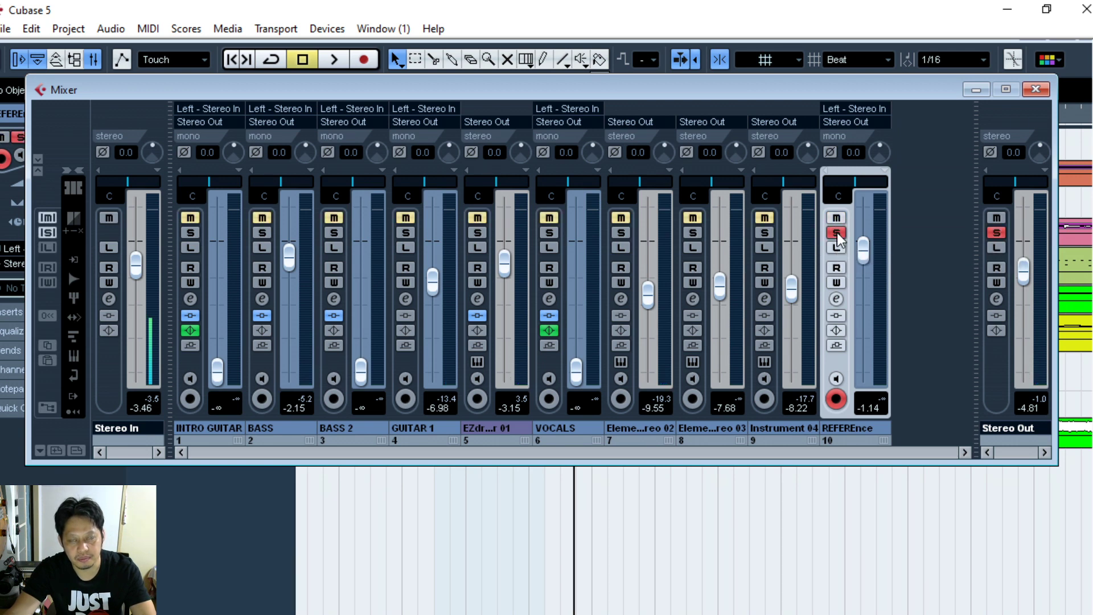
{"action": "key", "text": "space"}
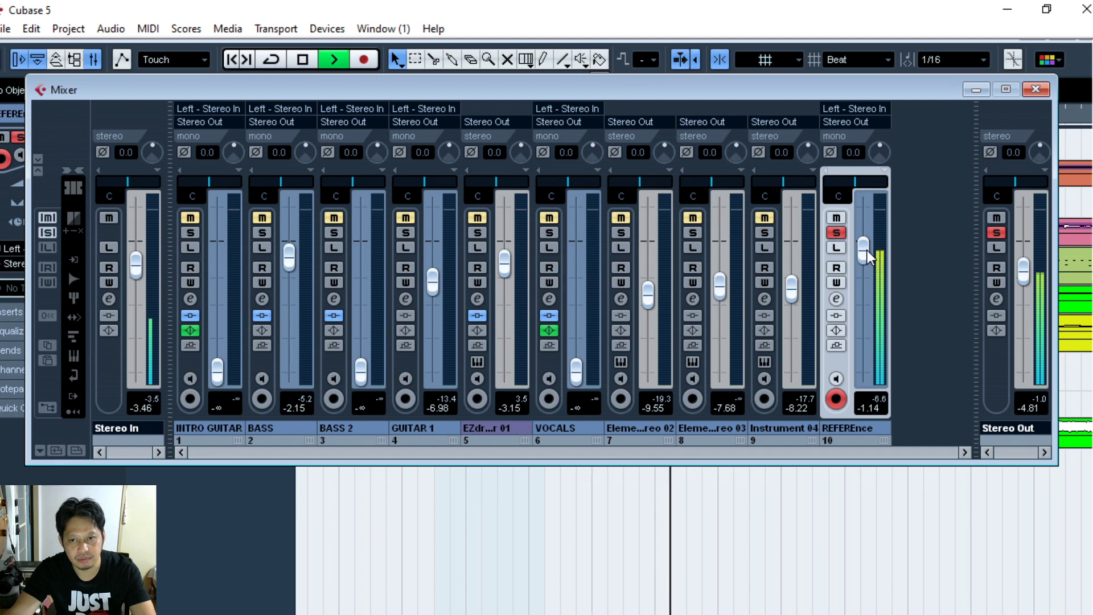
{"action": "left_click_drag", "start_coordinate": [1024, 277], "coordinate": [1028, 264]}
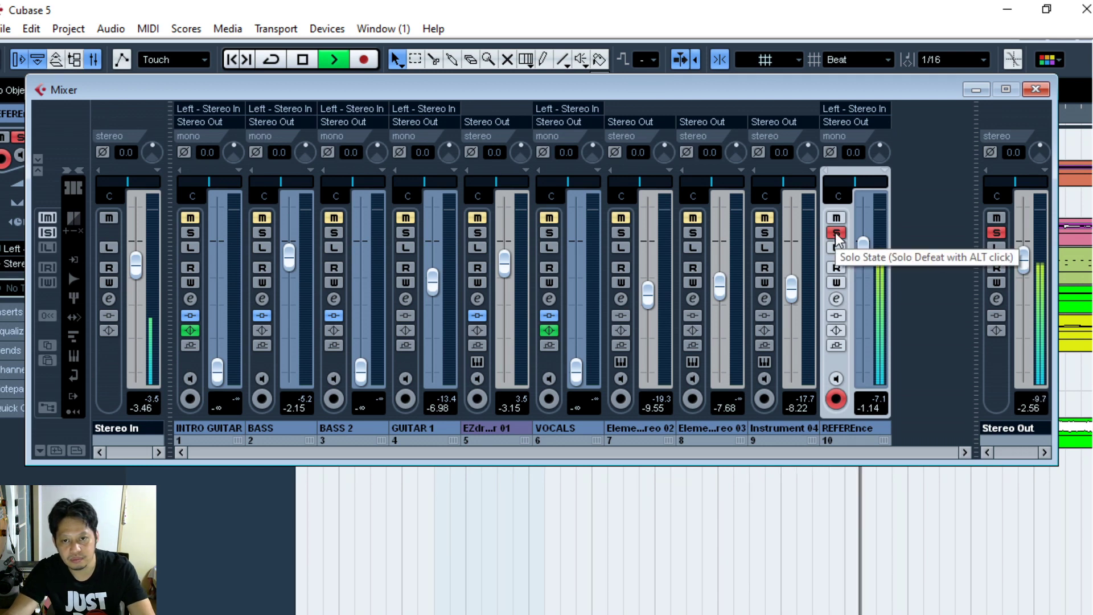
{"action": "key", "text": "space"}
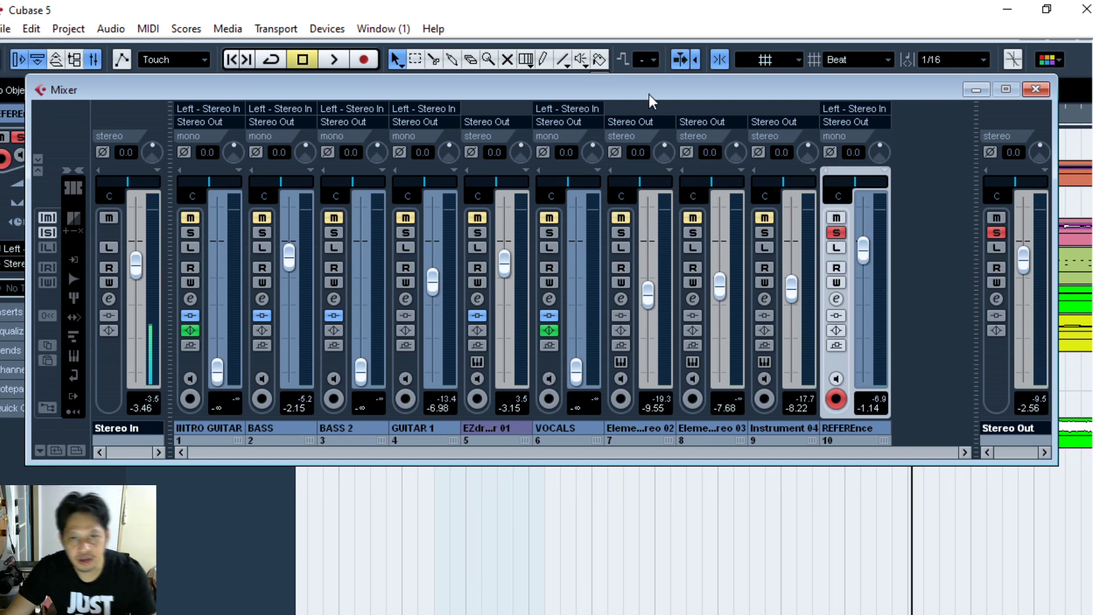
{"action": "left_click_drag", "start_coordinate": [650, 97], "coordinate": [681, 179]}
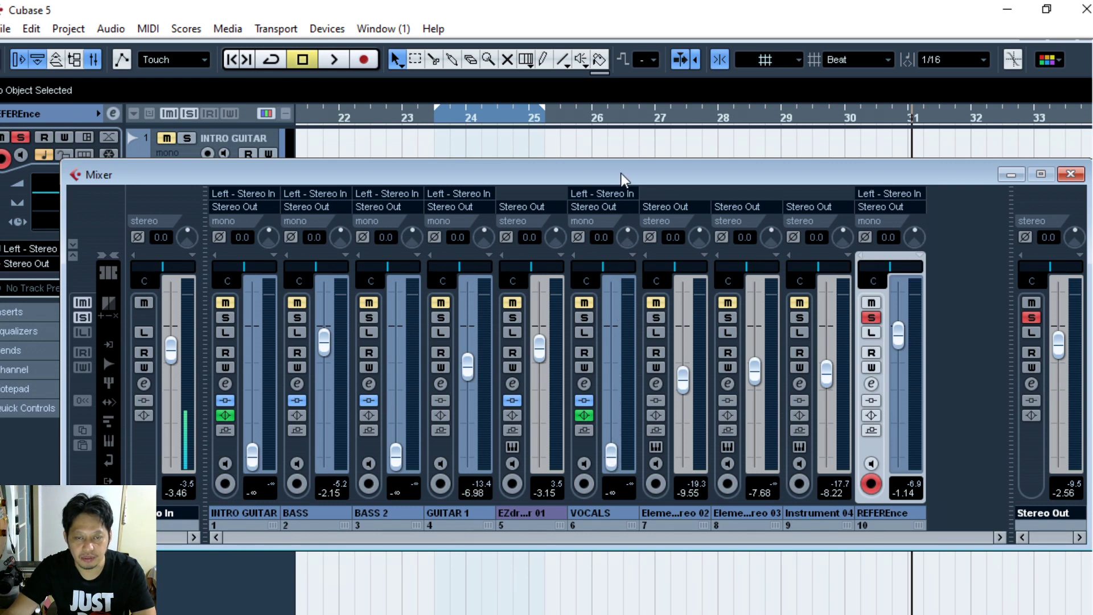
{"action": "left_click_drag", "start_coordinate": [603, 179], "coordinate": [597, 181]}
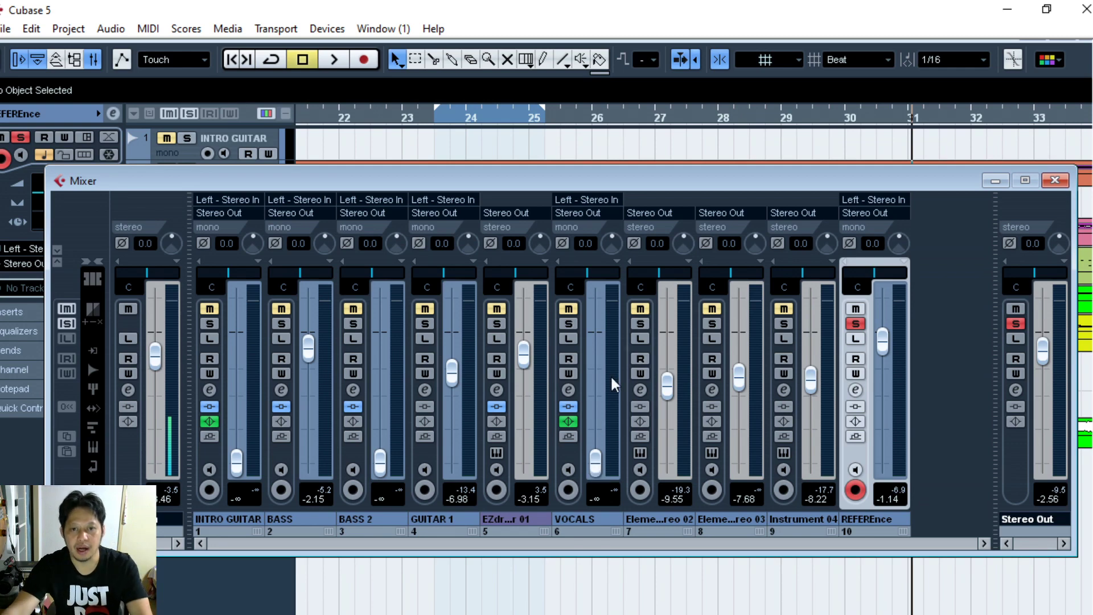
{"action": "left_click_drag", "start_coordinate": [624, 183], "coordinate": [601, 127]}
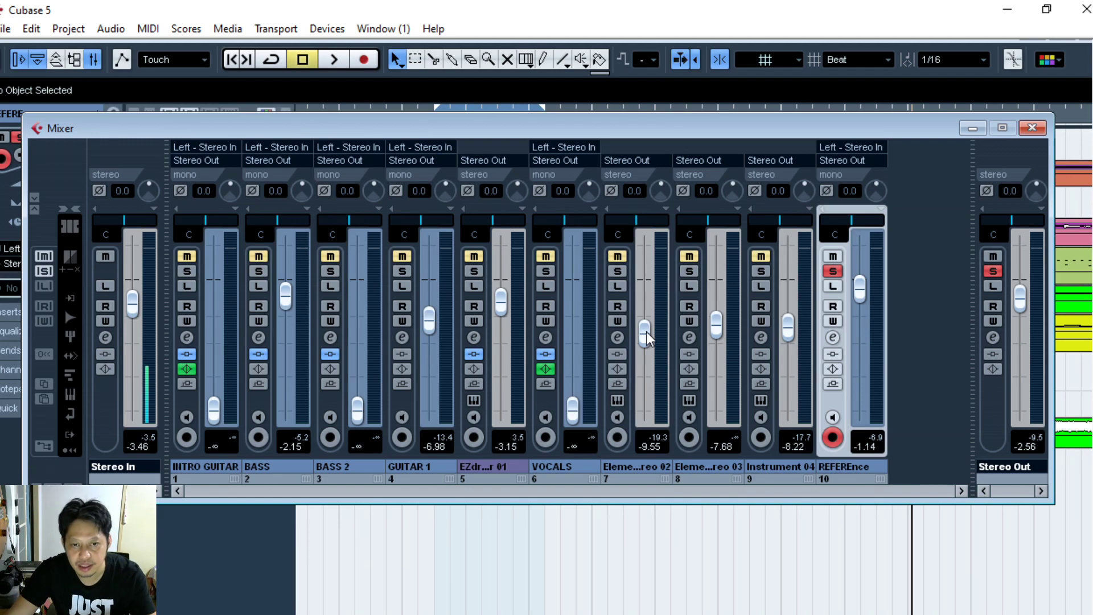
{"action": "left_click_drag", "start_coordinate": [624, 132], "coordinate": [671, 260]}
{"action": "left_click_drag", "start_coordinate": [489, 242], "coordinate": [491, 133]}
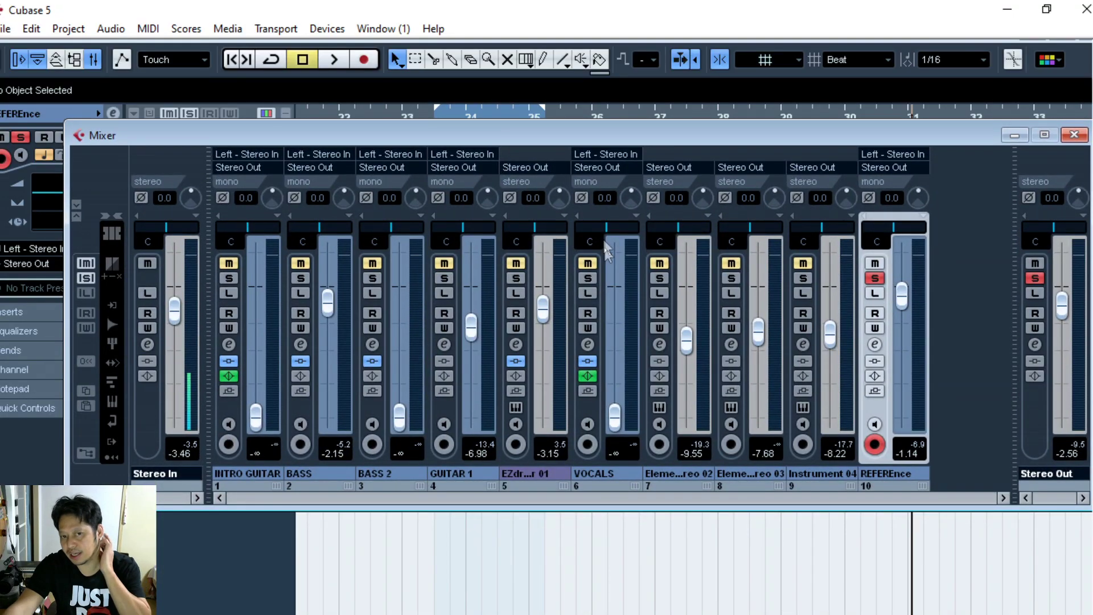
Move the Mixer below the track list and examine the BASS track's insert effects in its channel settings.
{"action": "left_click_drag", "start_coordinate": [619, 140], "coordinate": [580, 491]}
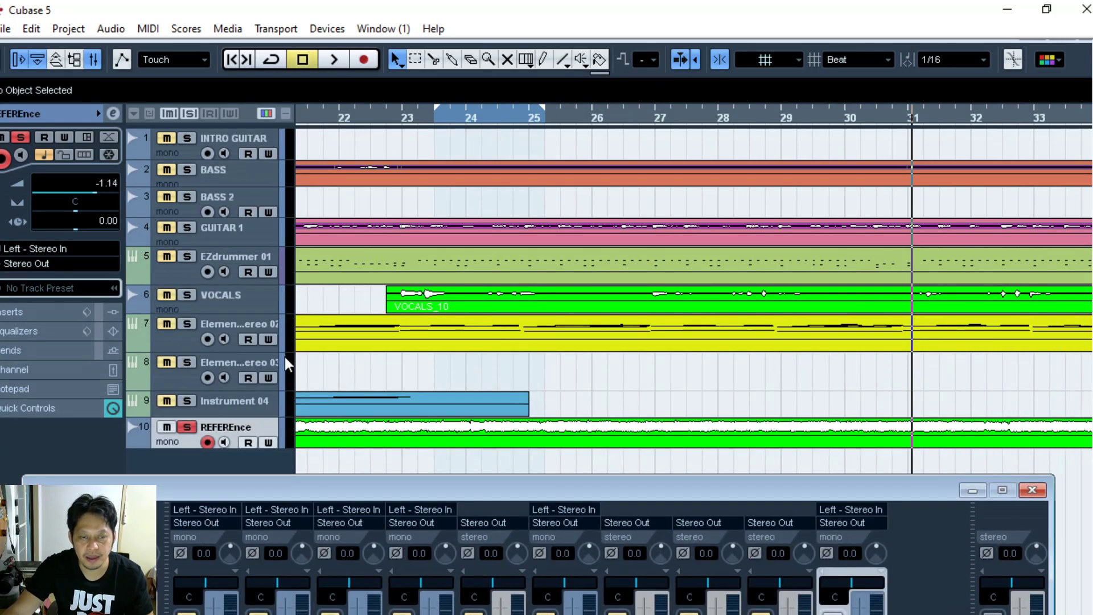
{"action": "left_click", "coordinate": [258, 176]}
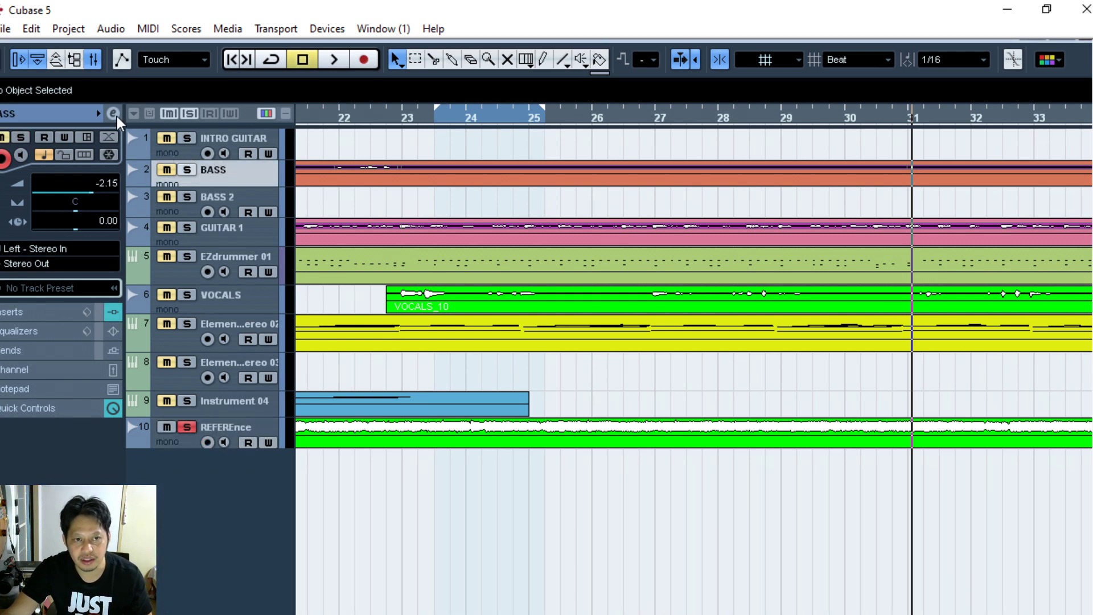
{"action": "left_click", "coordinate": [116, 115]}
{"action": "left_click_drag", "start_coordinate": [777, 466], "coordinate": [539, 311]}
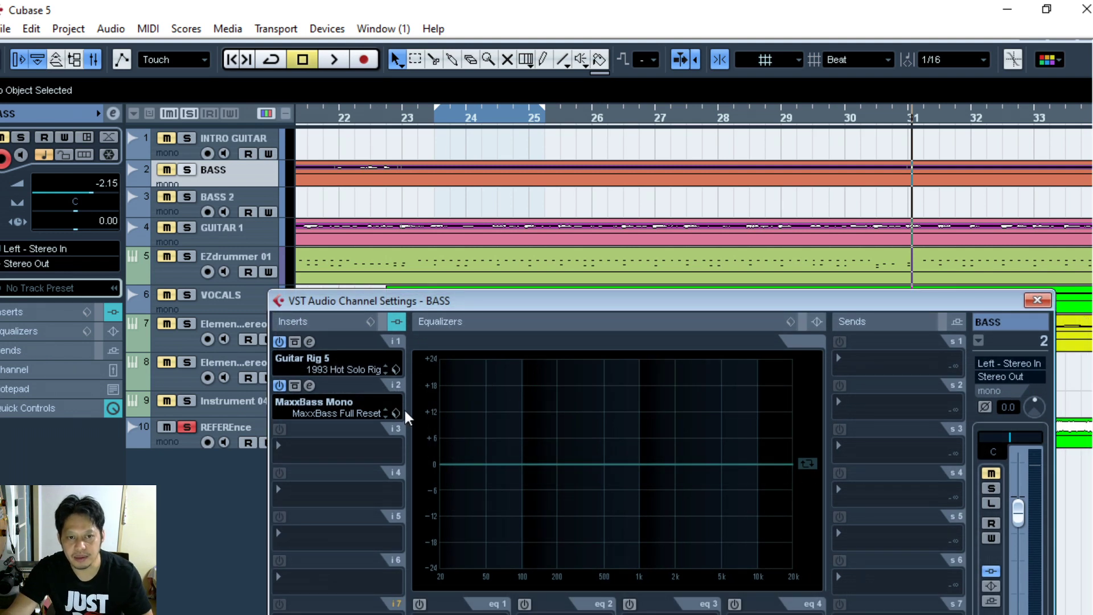
{"action": "left_click", "coordinate": [1037, 300]}
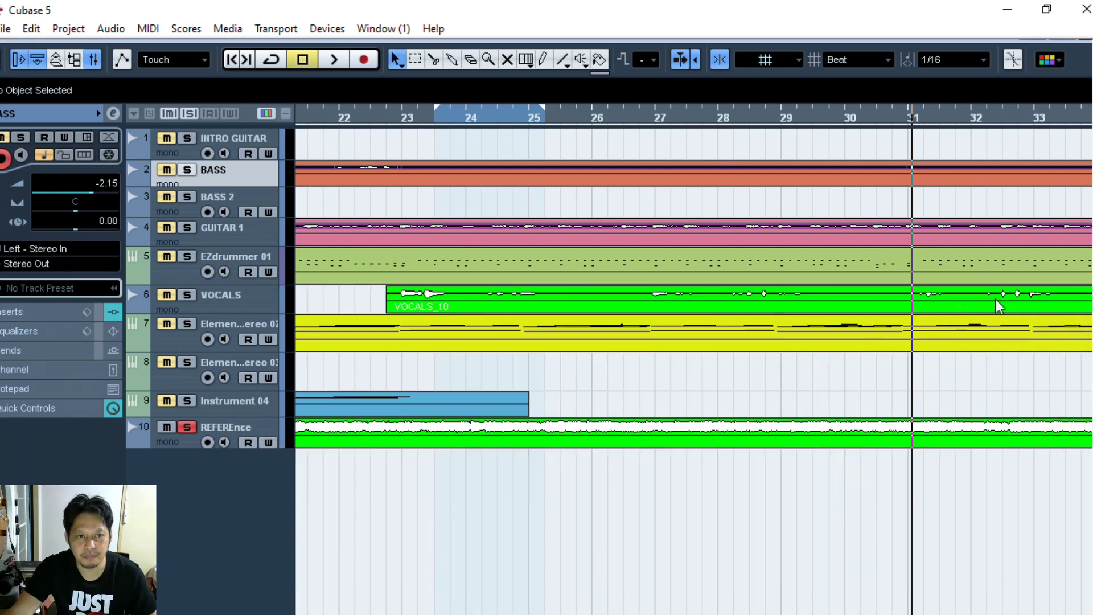
Examine the GUITAR 1 track's inserts and equalizer in its channel settings, and close them.
{"action": "left_click", "coordinate": [262, 241]}
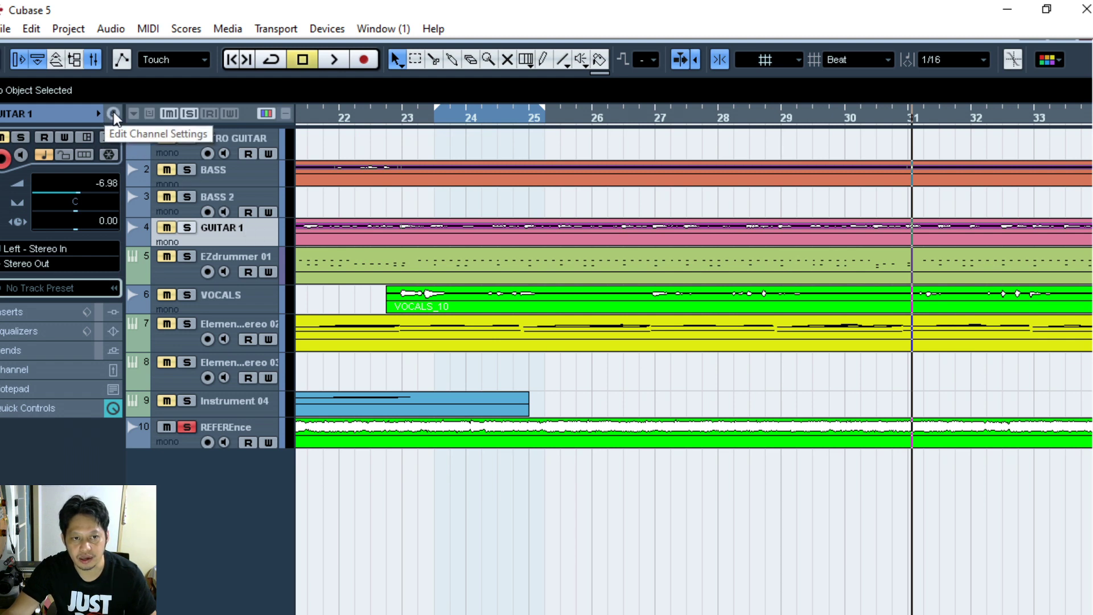
{"action": "left_click", "coordinate": [113, 112]}
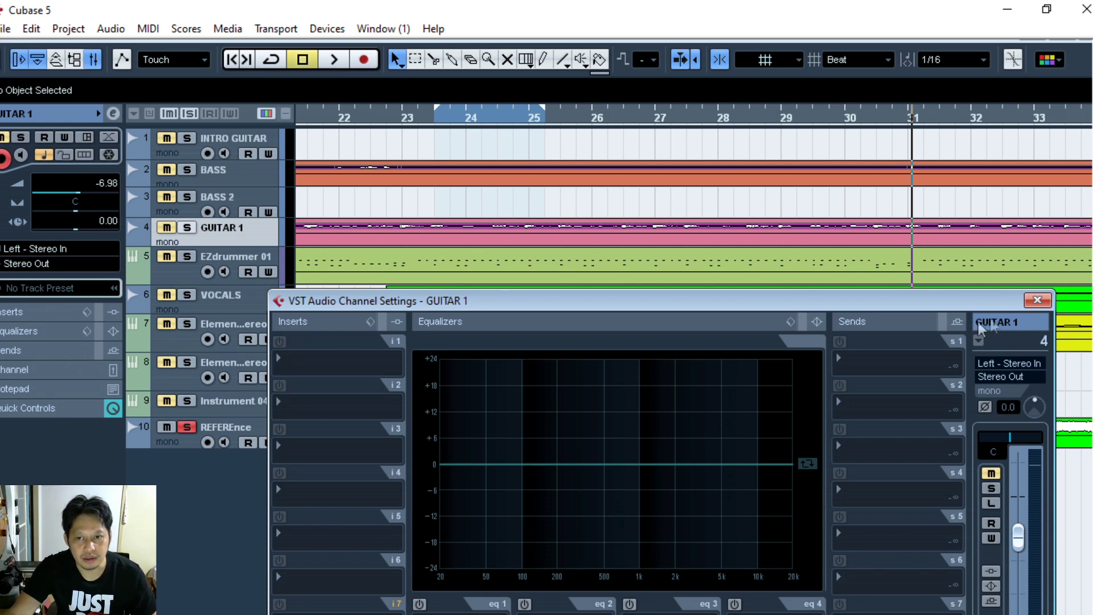
{"action": "left_click", "coordinate": [1037, 300]}
Solo the INTRO GUITAR track and examine its inserts and equalizer curve in its channel settings.
{"action": "left_click", "coordinate": [187, 139]}
{"action": "left_click", "coordinate": [188, 153]}
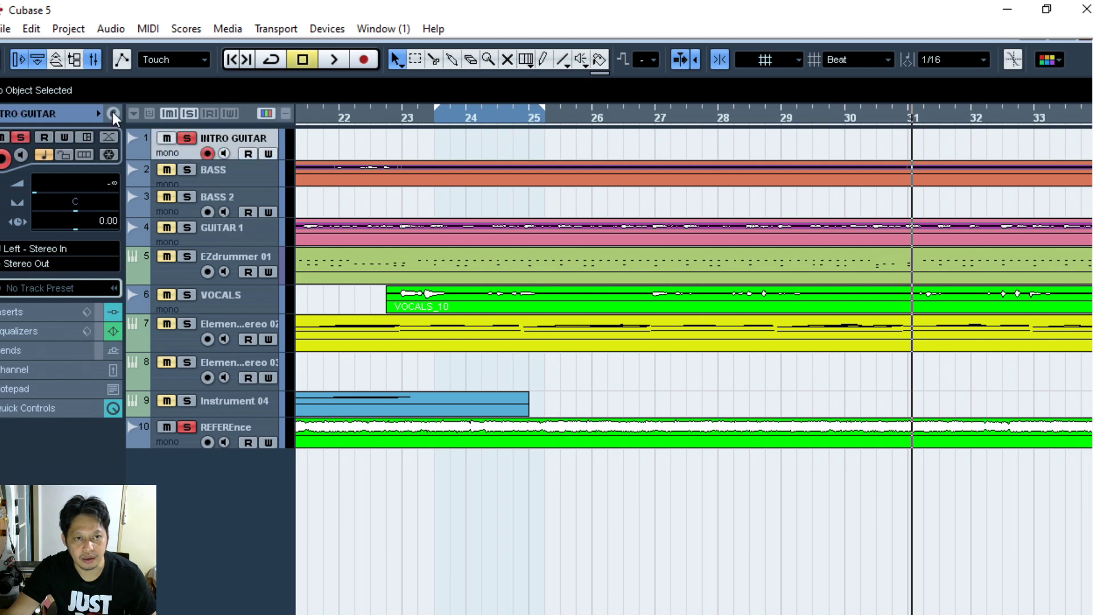
{"action": "left_click", "coordinate": [112, 114]}
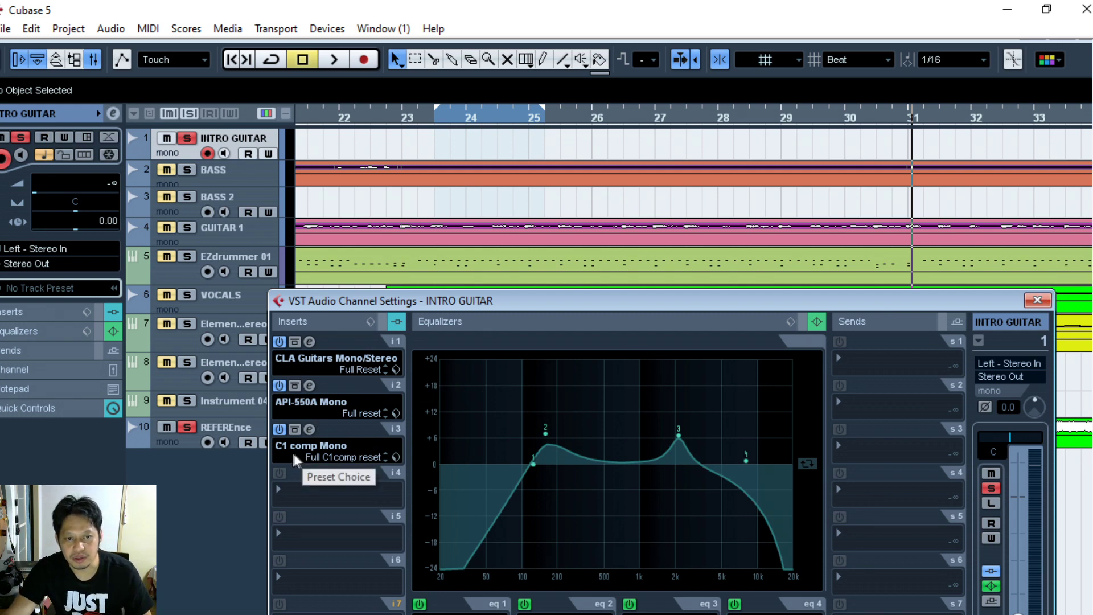
{"action": "left_click", "coordinate": [1035, 301]}
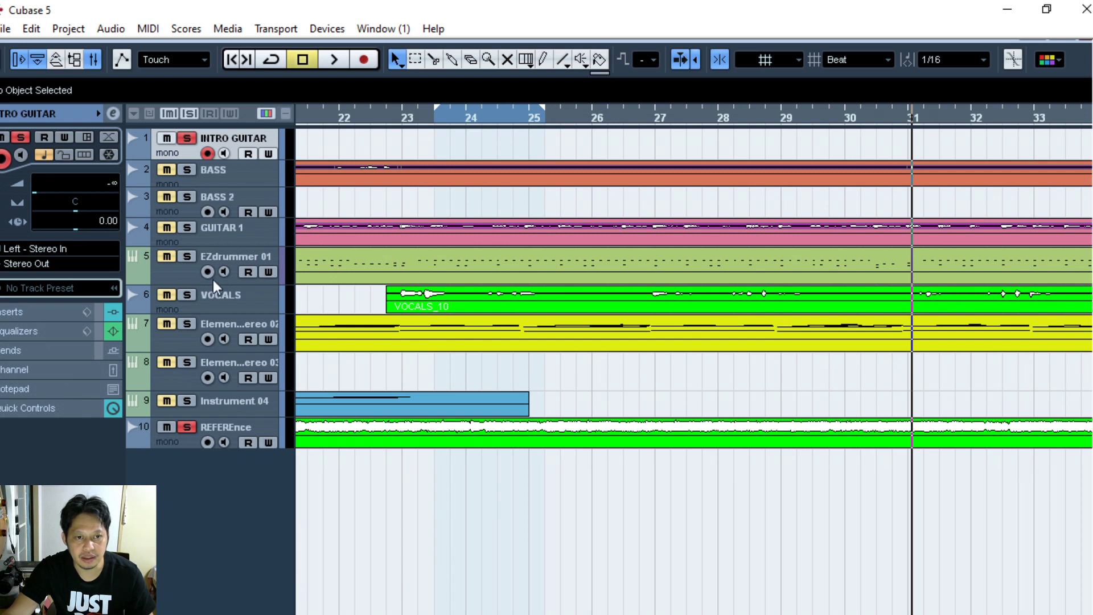
Examine the EZdrummer 01 track's insert effects in its channel settings, and close them.
{"action": "left_click", "coordinate": [181, 279]}
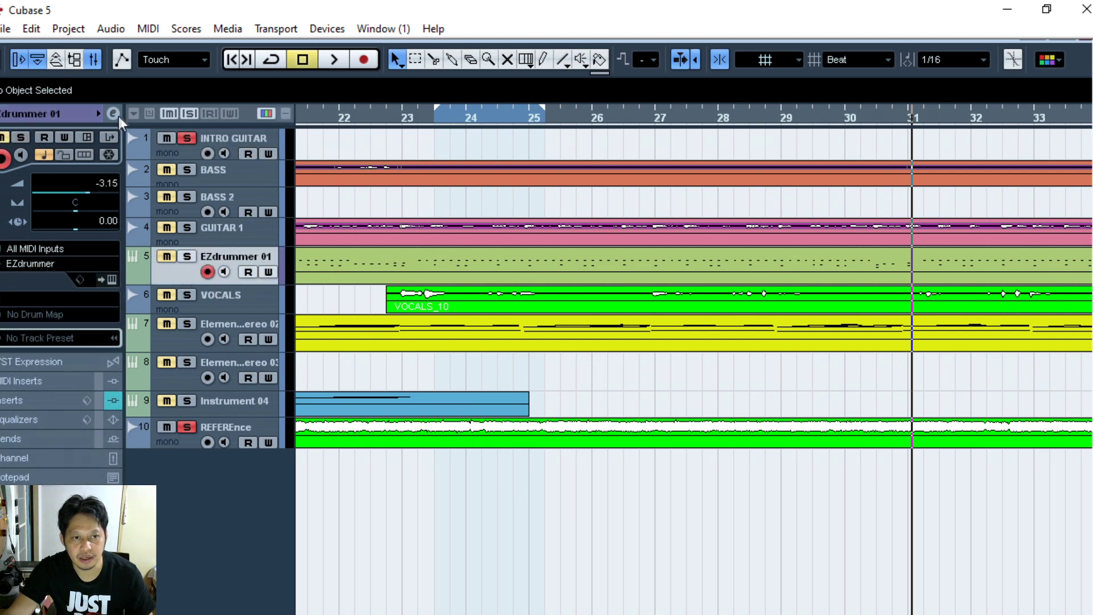
{"action": "left_click", "coordinate": [114, 114]}
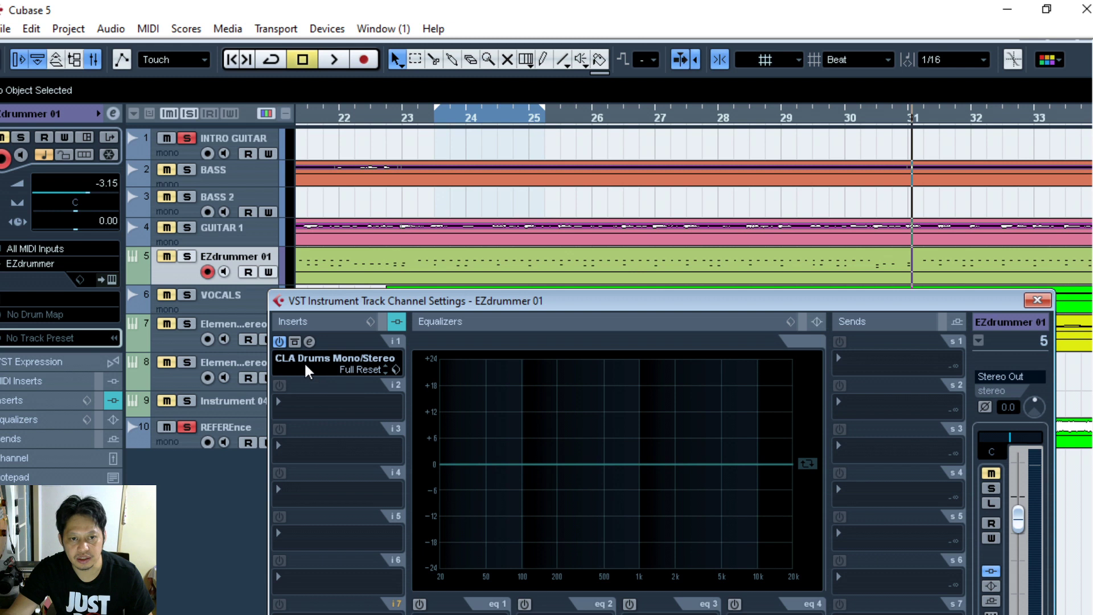
{"action": "left_click", "coordinate": [1037, 299]}
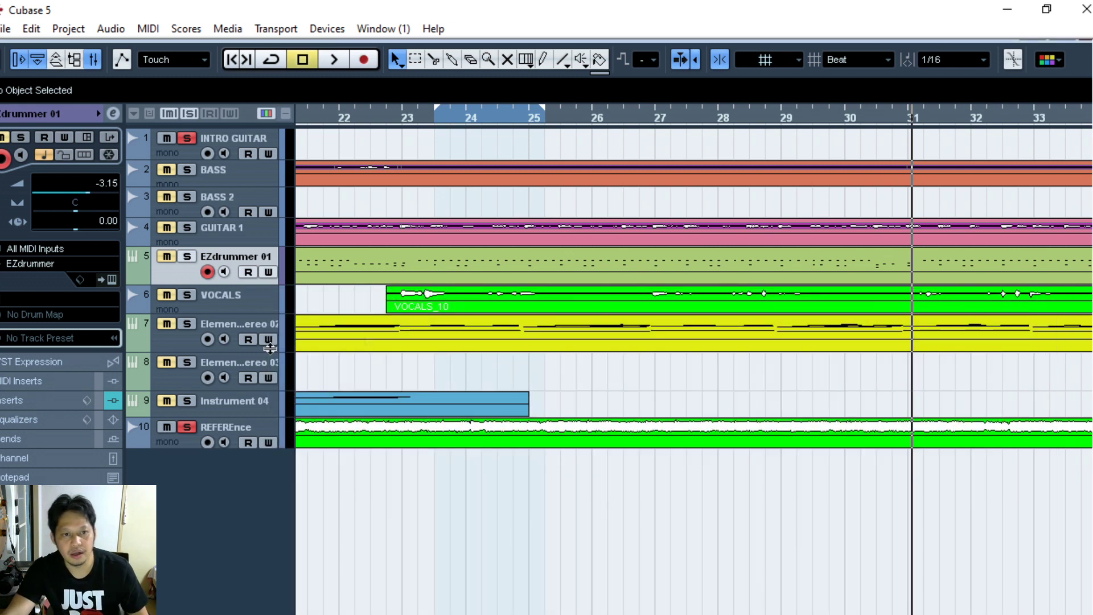
Examine the VOCALS track's full insert chain and equalizer bands in its channel settings, and close them.
{"action": "left_click", "coordinate": [263, 309]}
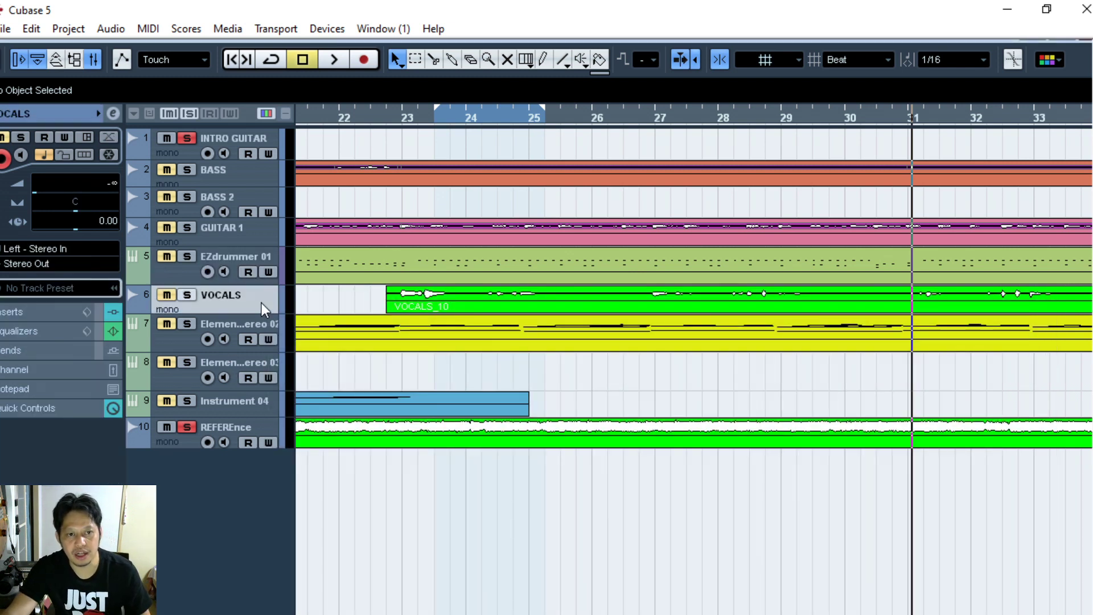
{"action": "left_click", "coordinate": [111, 113]}
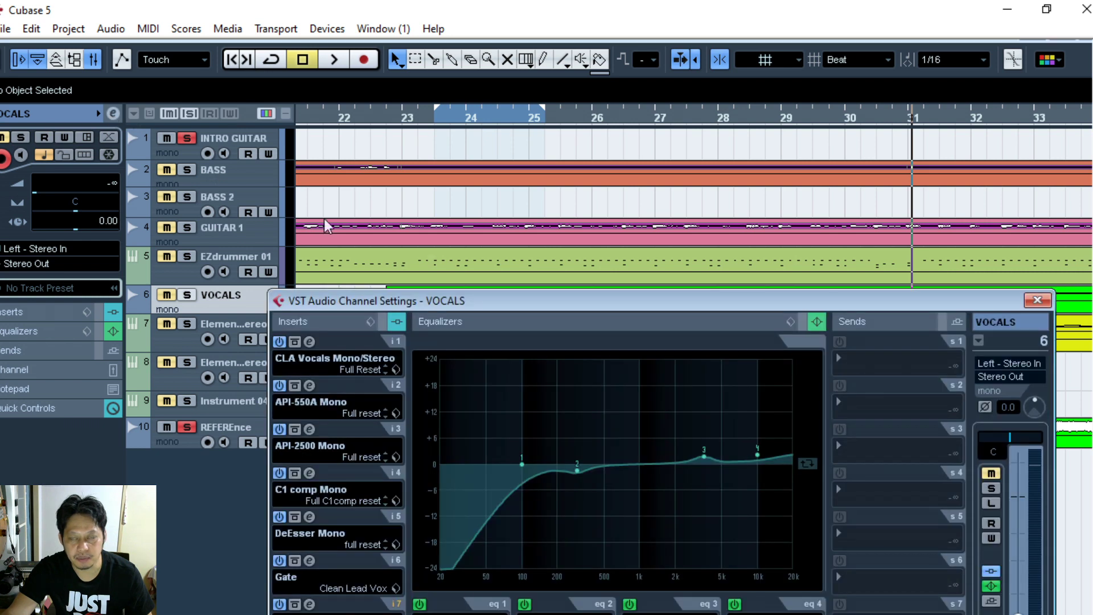
{"action": "left_click_drag", "start_coordinate": [687, 305], "coordinate": [650, 125]}
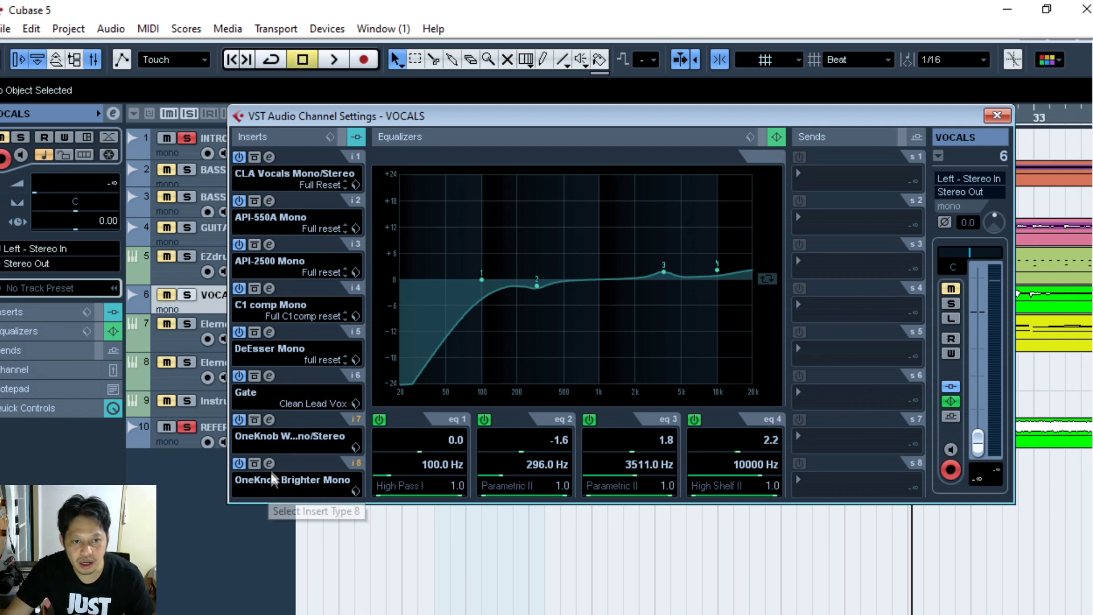
{"action": "left_click_drag", "start_coordinate": [952, 117], "coordinate": [538, 371]}
{"action": "left_click", "coordinate": [581, 369]}
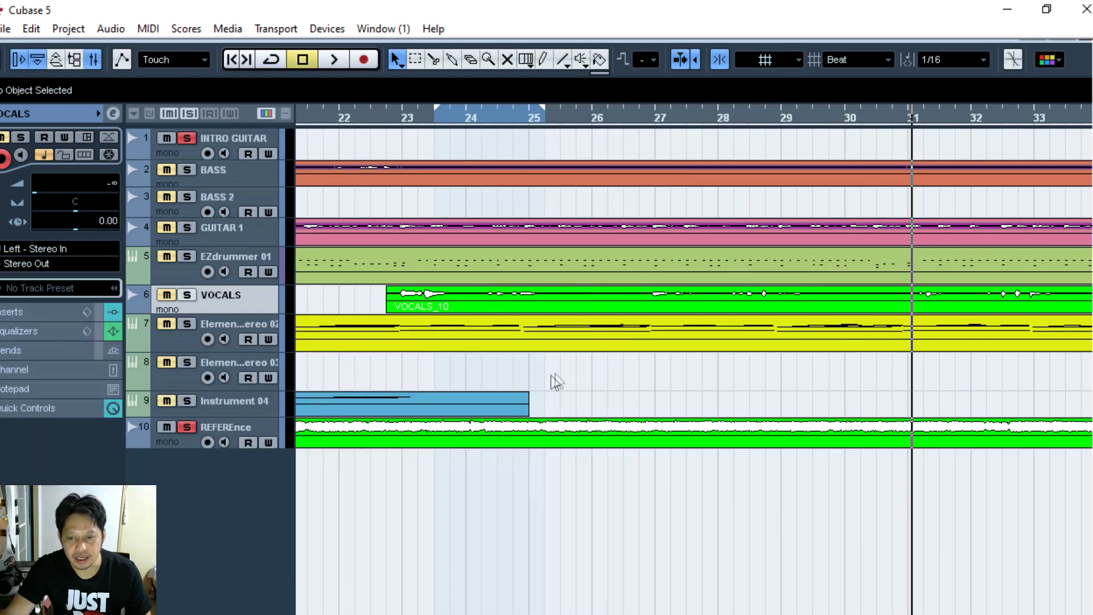
Bring the Mixer back up and position it so that the upper tracks and timeline ruler stay uncovered.
{"action": "left_click", "coordinate": [328, 29]}
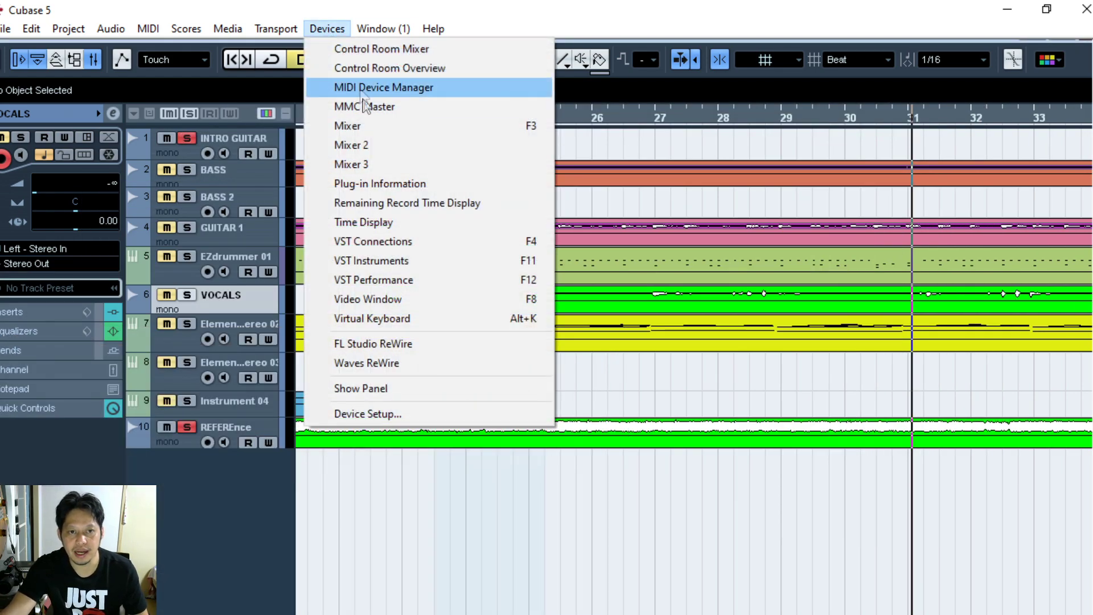
{"action": "left_click", "coordinate": [363, 133]}
{"action": "left_click_drag", "start_coordinate": [498, 481], "coordinate": [516, 153]}
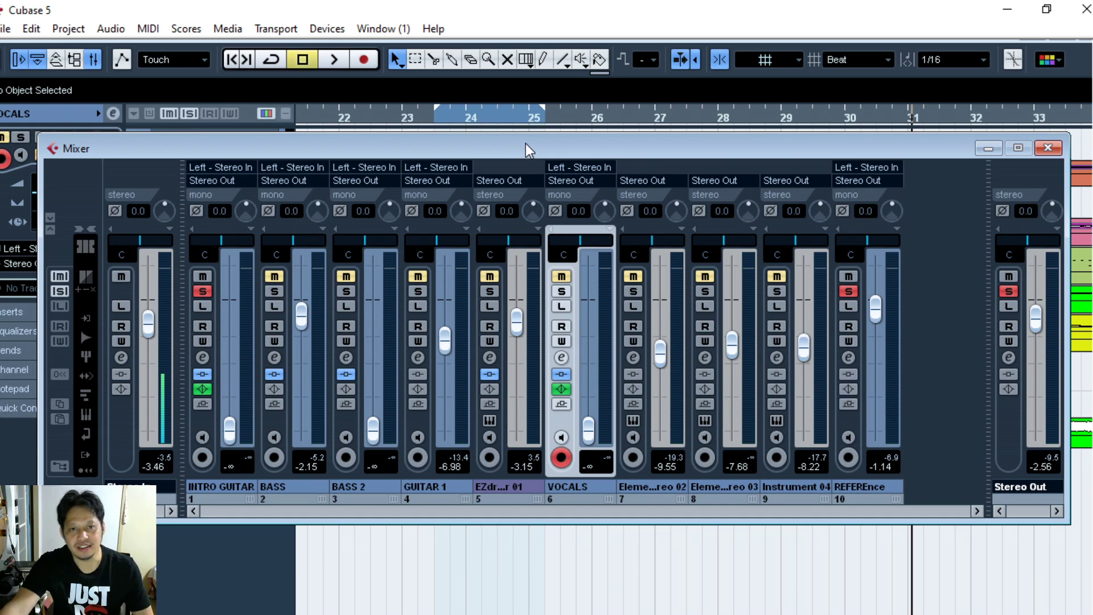
{"action": "left_click_drag", "start_coordinate": [528, 150], "coordinate": [505, 133]}
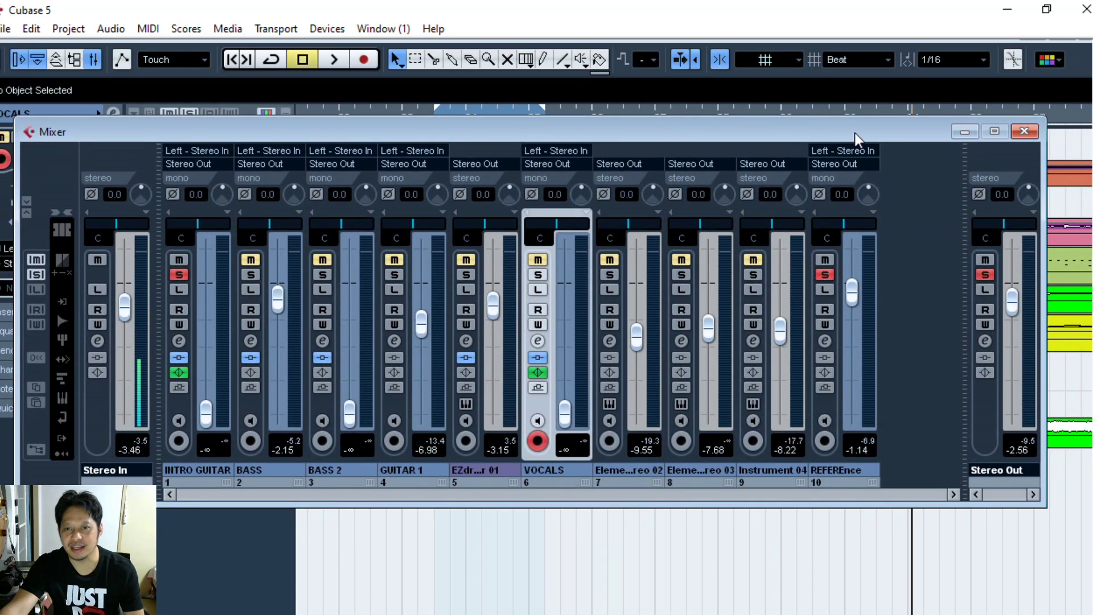
{"action": "left_click_drag", "start_coordinate": [855, 139], "coordinate": [868, 312]}
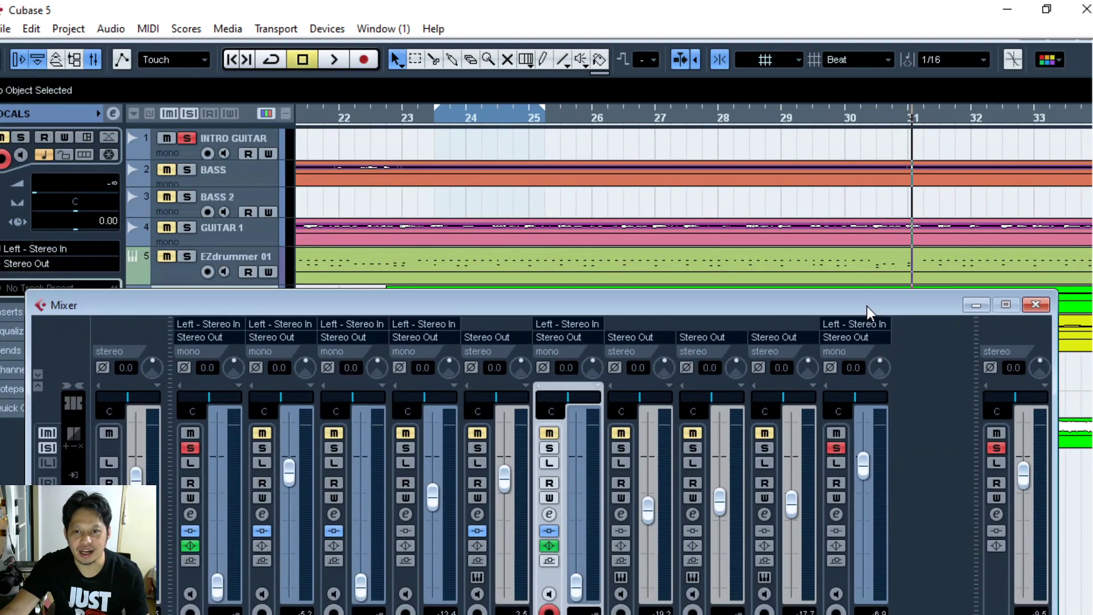
Set the playhead just past bar 22, mute the REFERENCE channel in the Mixer, and put the Mixer away.
{"action": "left_click", "coordinate": [976, 306]}
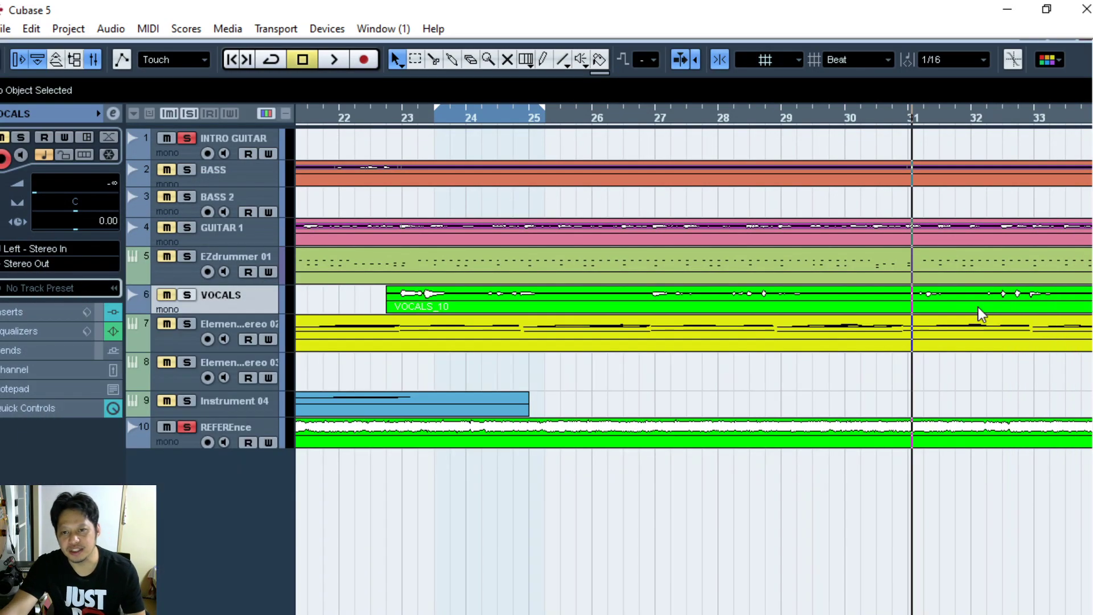
{"action": "left_click", "coordinate": [362, 118]}
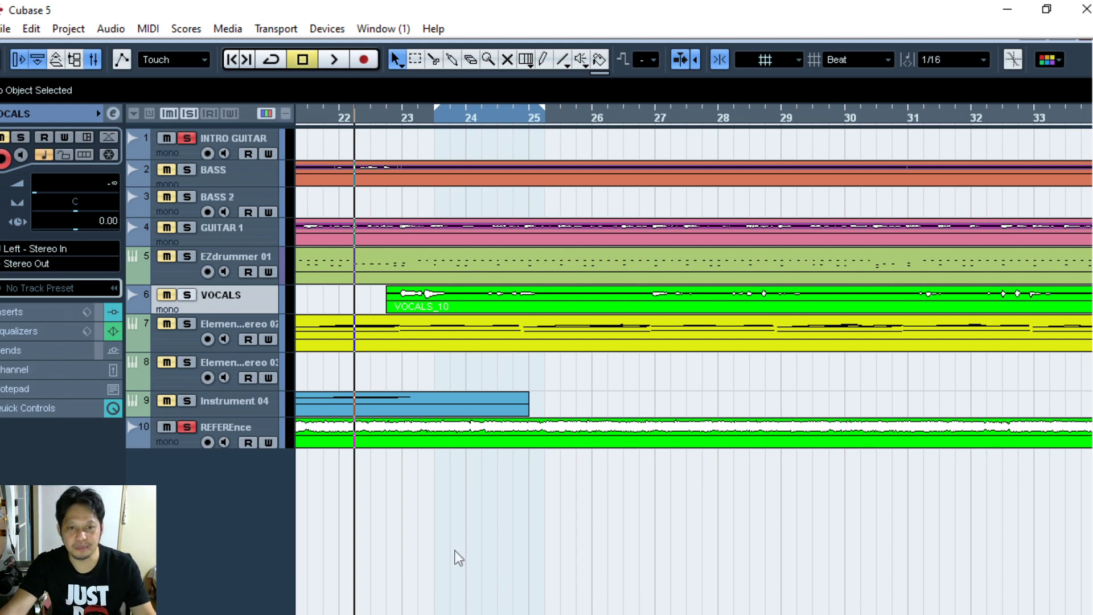
{"action": "left_click", "coordinate": [327, 28]}
{"action": "left_click", "coordinate": [364, 130]}
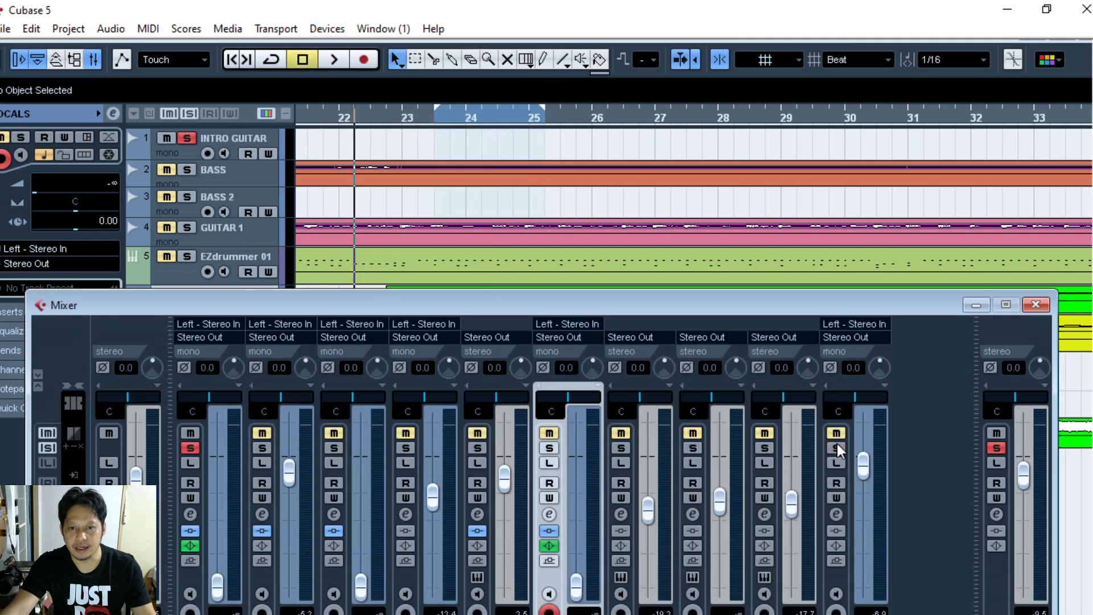
{"action": "left_click", "coordinate": [834, 434]}
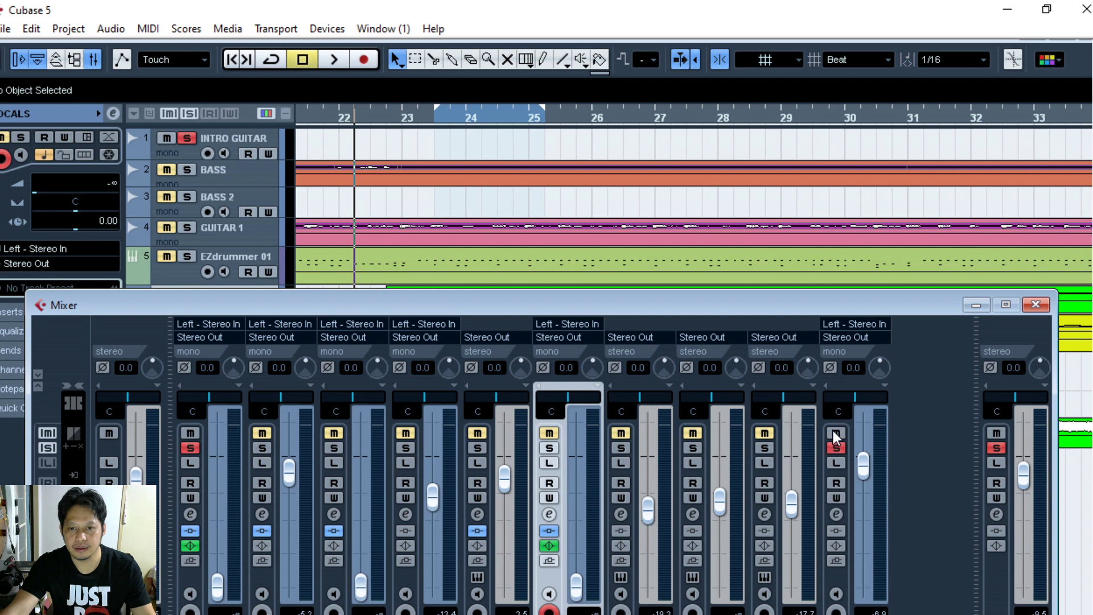
{"action": "left_click_drag", "start_coordinate": [476, 313], "coordinate": [438, 571]}
{"action": "key", "text": "F3"}
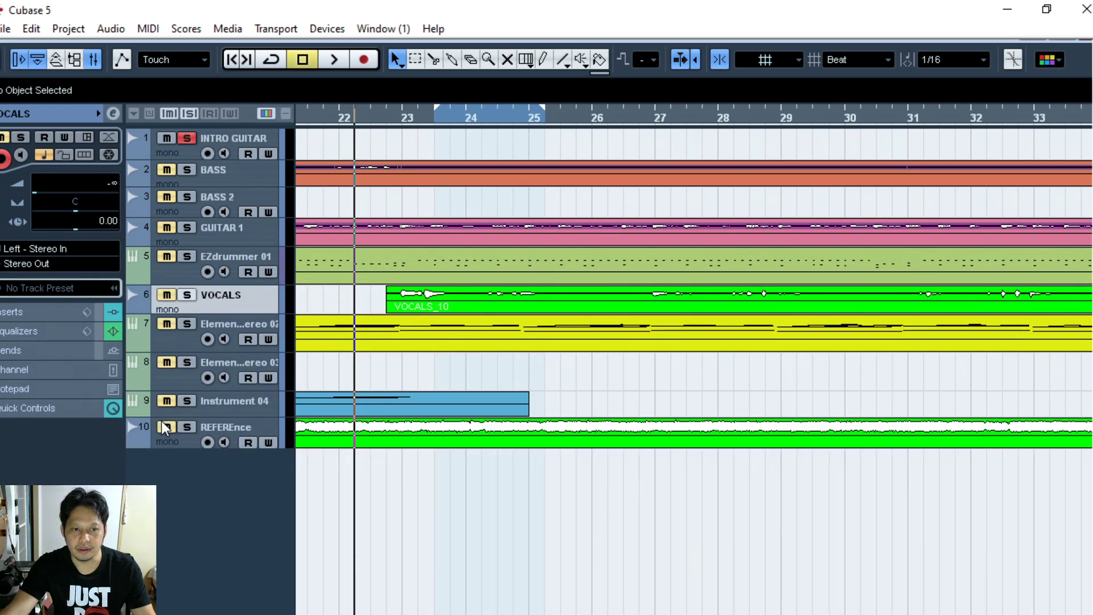
Unmute all the muted tracks except REFERENCE, from BASS through VOCALS to Instrument 04.
{"action": "left_click", "coordinate": [166, 401]}
{"action": "left_click", "coordinate": [167, 362]}
{"action": "left_click", "coordinate": [166, 323]}
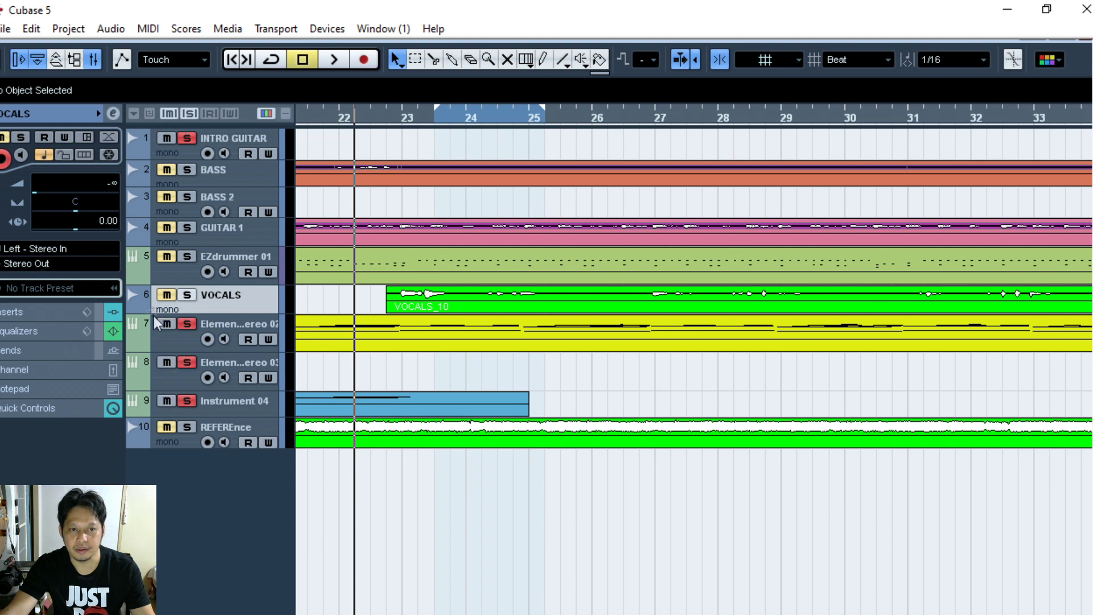
{"action": "left_click", "coordinate": [166, 257]}
{"action": "left_click", "coordinate": [167, 228]}
{"action": "left_click", "coordinate": [166, 196]}
{"action": "left_click", "coordinate": [169, 171]}
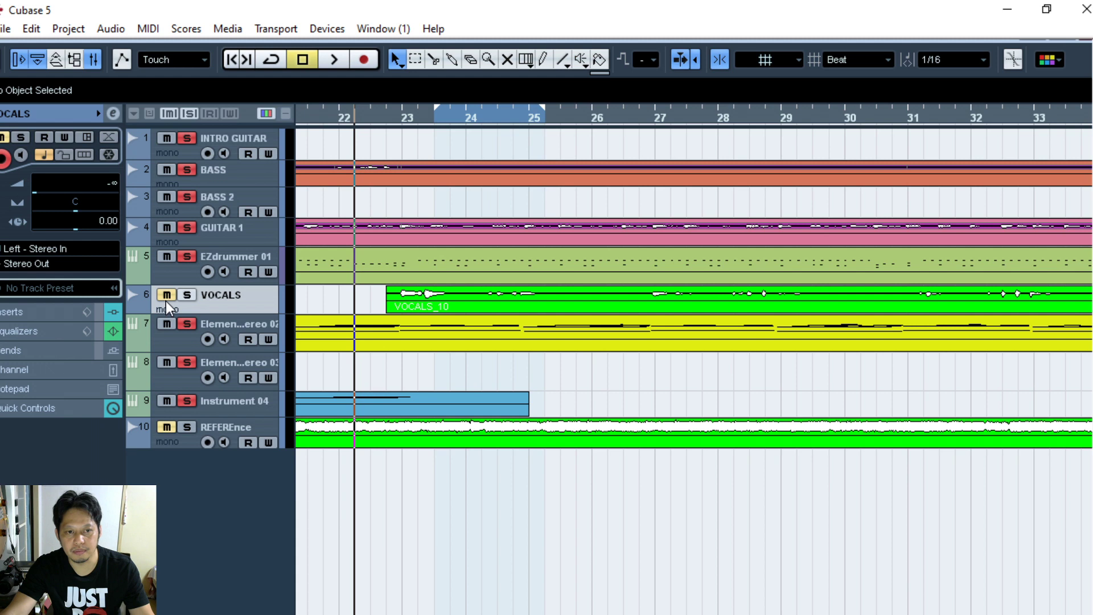
Play the unmuted mix, extend the left locator back to before bar 15, and stop playback.
{"action": "left_click_drag", "start_coordinate": [311, 117], "coordinate": [310, 117]}
{"action": "left_click", "coordinate": [339, 66]}
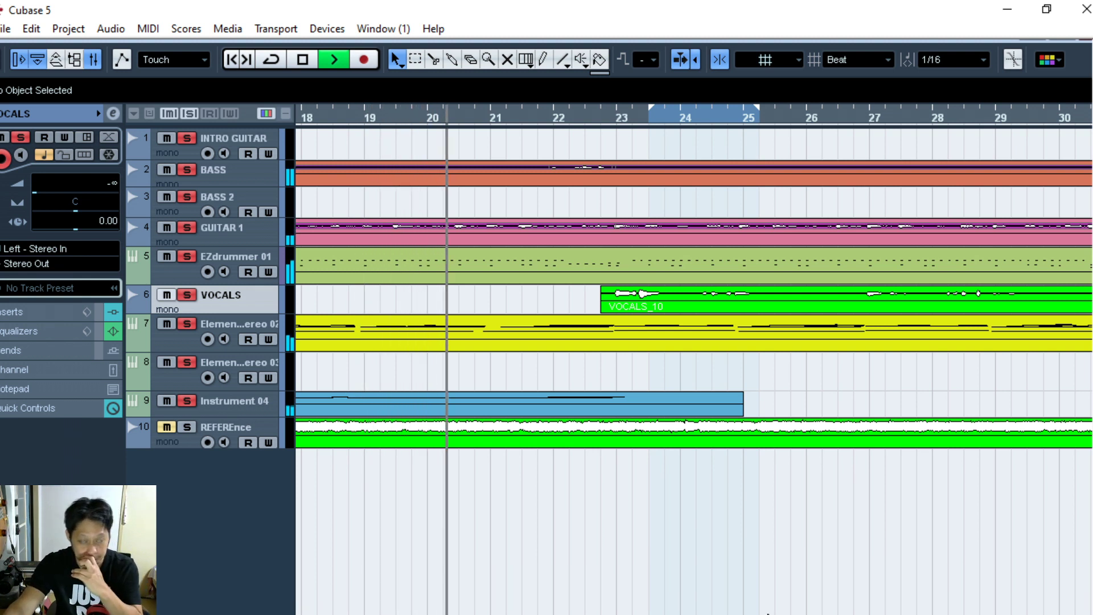
{"action": "left_click_drag", "start_coordinate": [651, 107], "coordinate": [297, 162]}
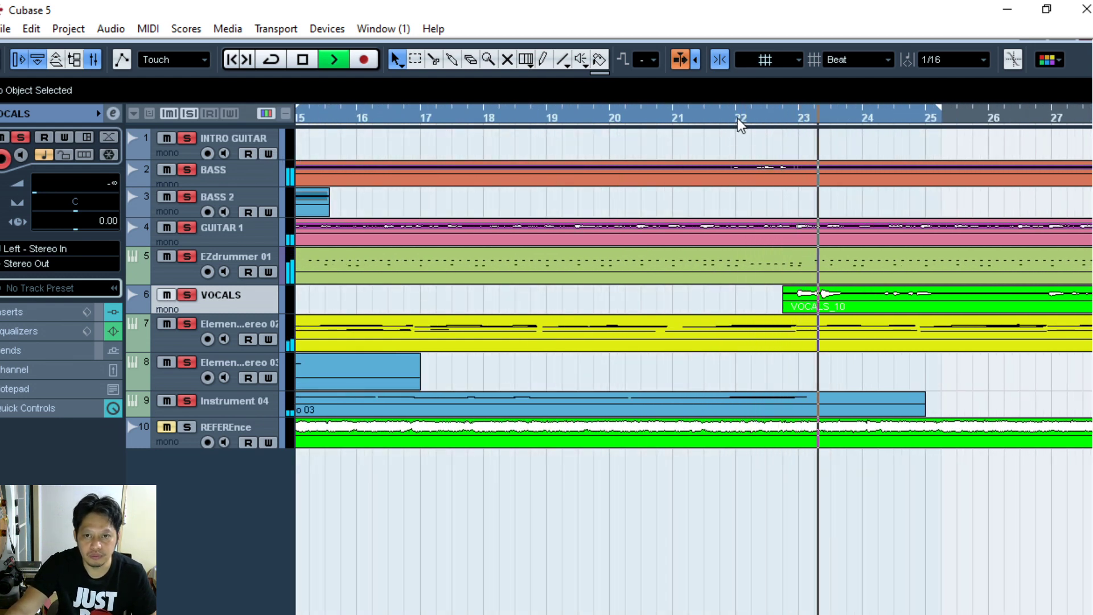
{"action": "left_click", "coordinate": [301, 61]}
Play the mix from just past bar 17 with the Mixer open and moved up so all faders are visible.
{"action": "left_click", "coordinate": [434, 116]}
{"action": "left_click", "coordinate": [322, 31]}
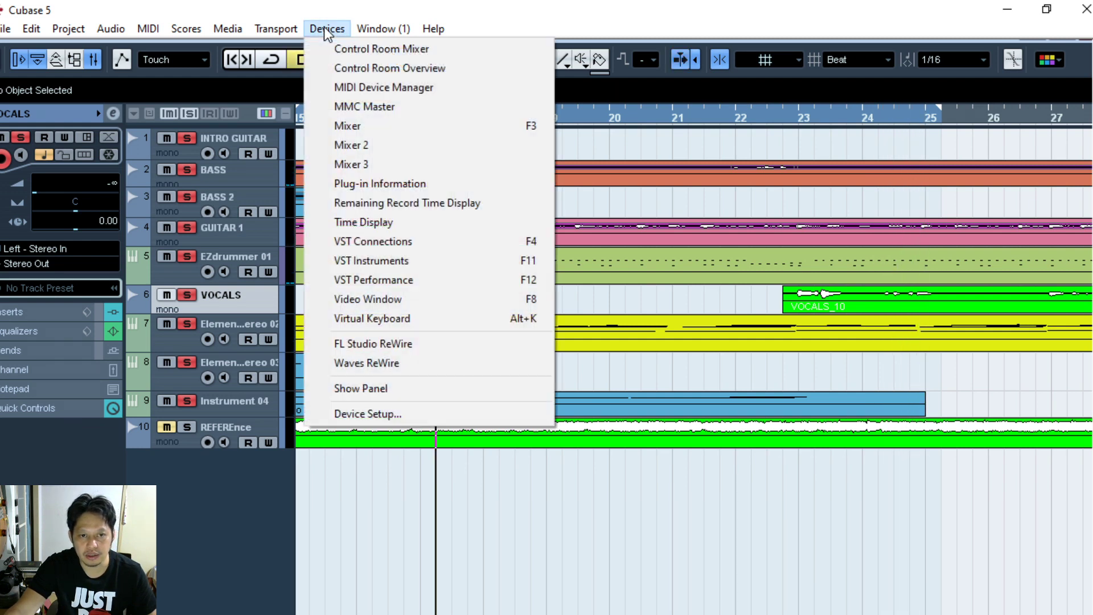
{"action": "left_click", "coordinate": [378, 131]}
{"action": "left_click_drag", "start_coordinate": [502, 566], "coordinate": [544, 125]}
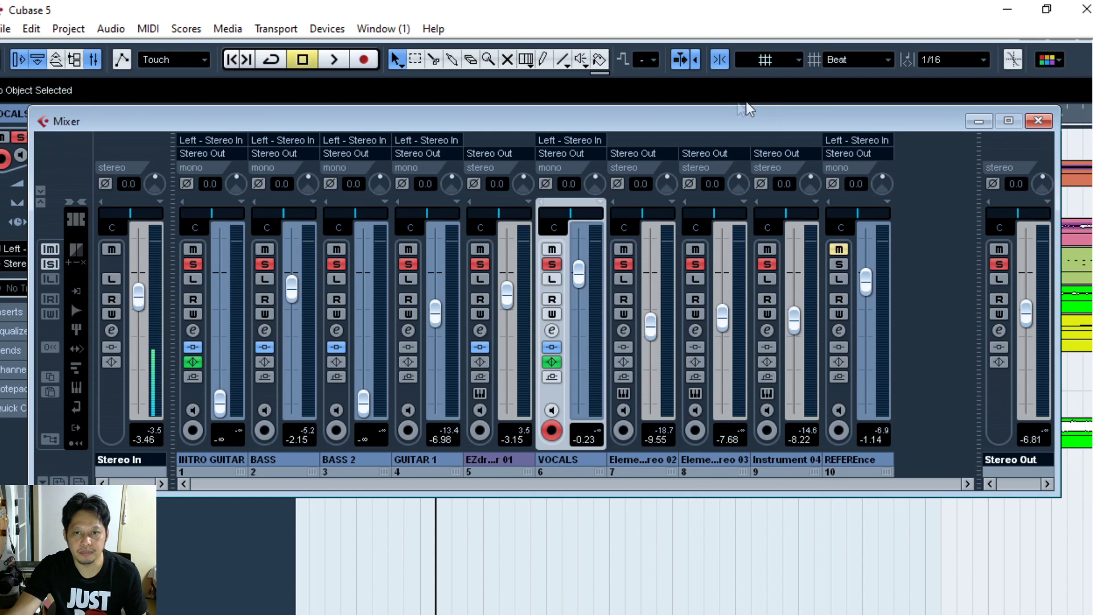
{"action": "left_click_drag", "start_coordinate": [727, 124], "coordinate": [743, 85]}
{"action": "key", "text": "space"}
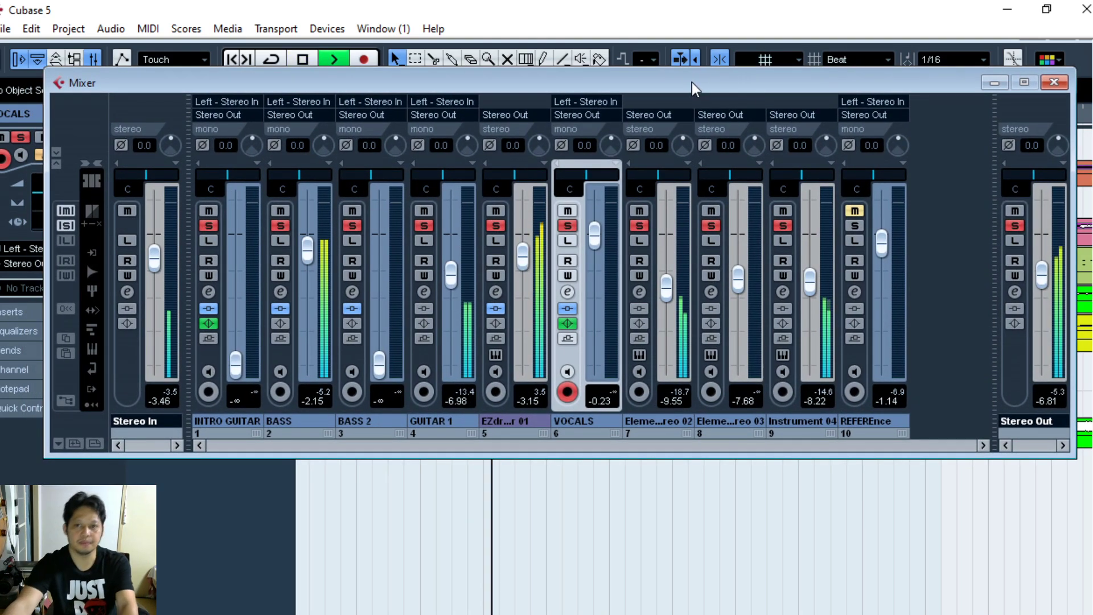
Set the Stereo Out fader to -7.50 dB while the mix plays.
{"action": "left_click_drag", "start_coordinate": [694, 84], "coordinate": [668, 71]}
{"action": "left_click_drag", "start_coordinate": [1010, 253], "coordinate": [1023, 245]}
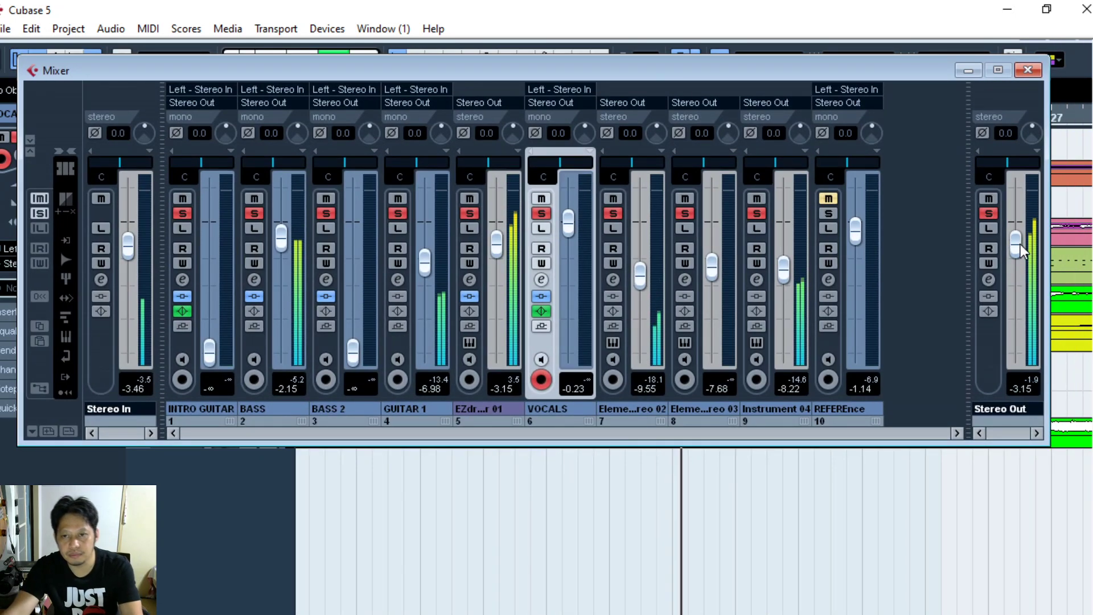
{"action": "left_click_drag", "start_coordinate": [1020, 245], "coordinate": [1019, 272]}
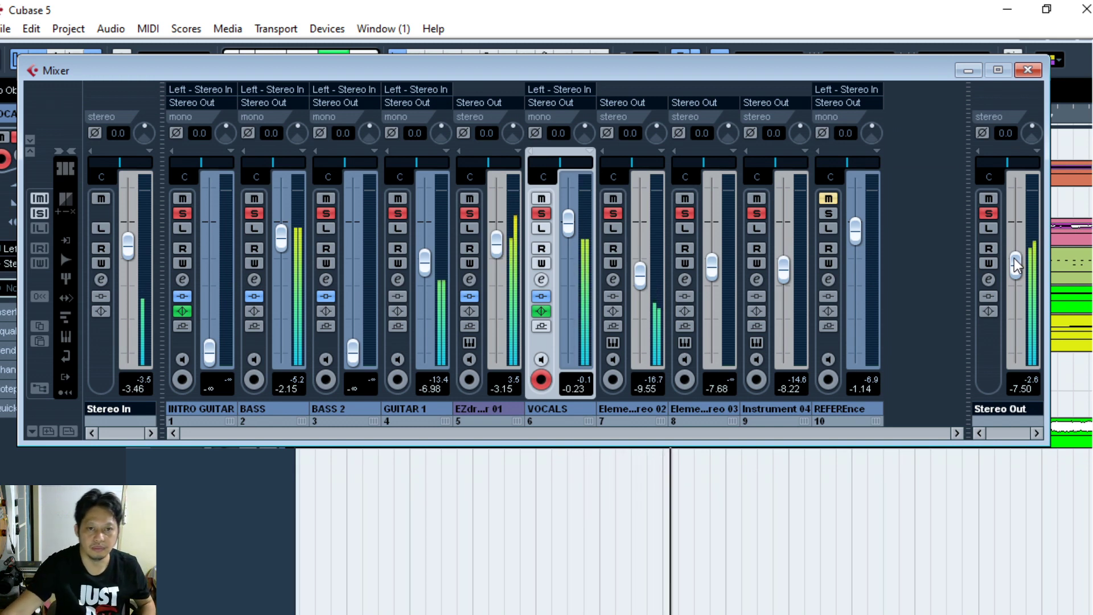
Raise BASS to -0.56 dB and EZdrummer 01 to -1.02 dB, and bring Stereo Out up to -5.77 dB.
{"action": "left_click_drag", "start_coordinate": [275, 251], "coordinate": [285, 231]}
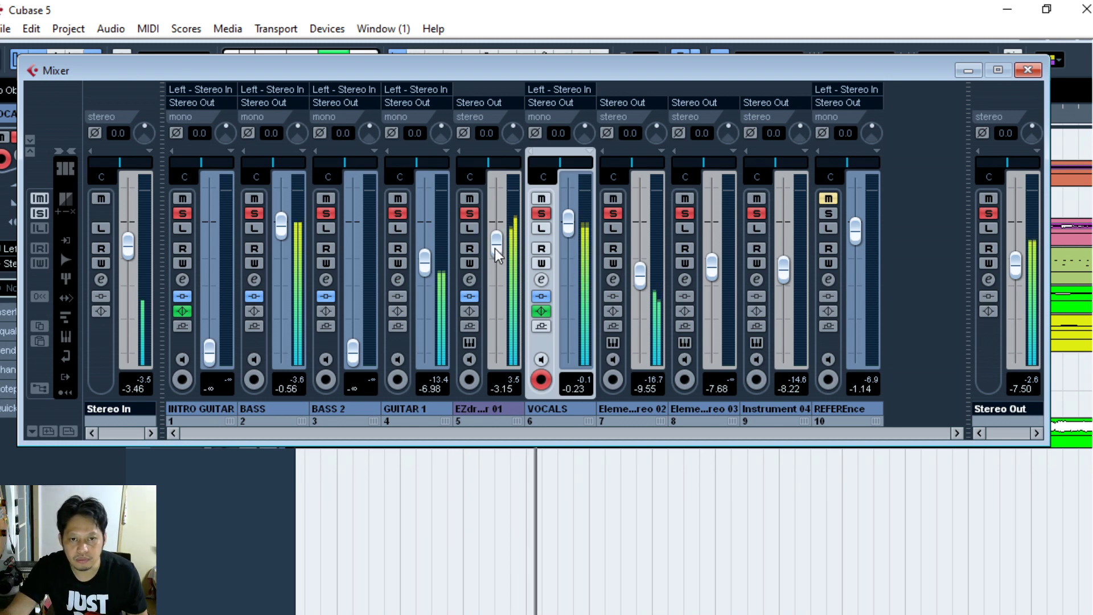
{"action": "scroll", "coordinate": [496, 242], "scroll_direction": "up", "scroll_amount": 3}
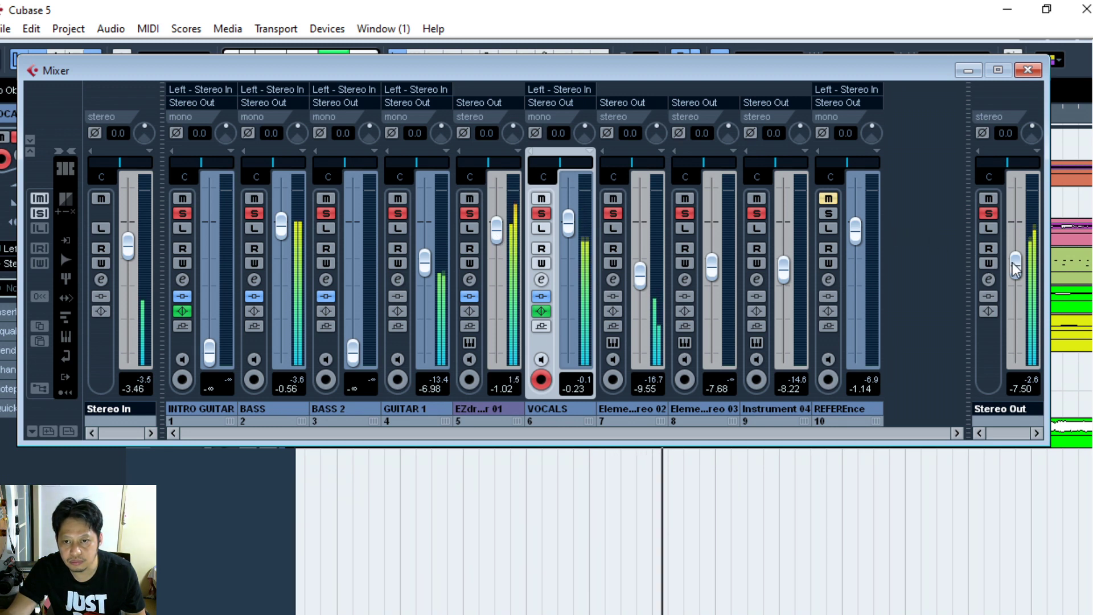
{"action": "left_click_drag", "start_coordinate": [1019, 267], "coordinate": [1019, 261]}
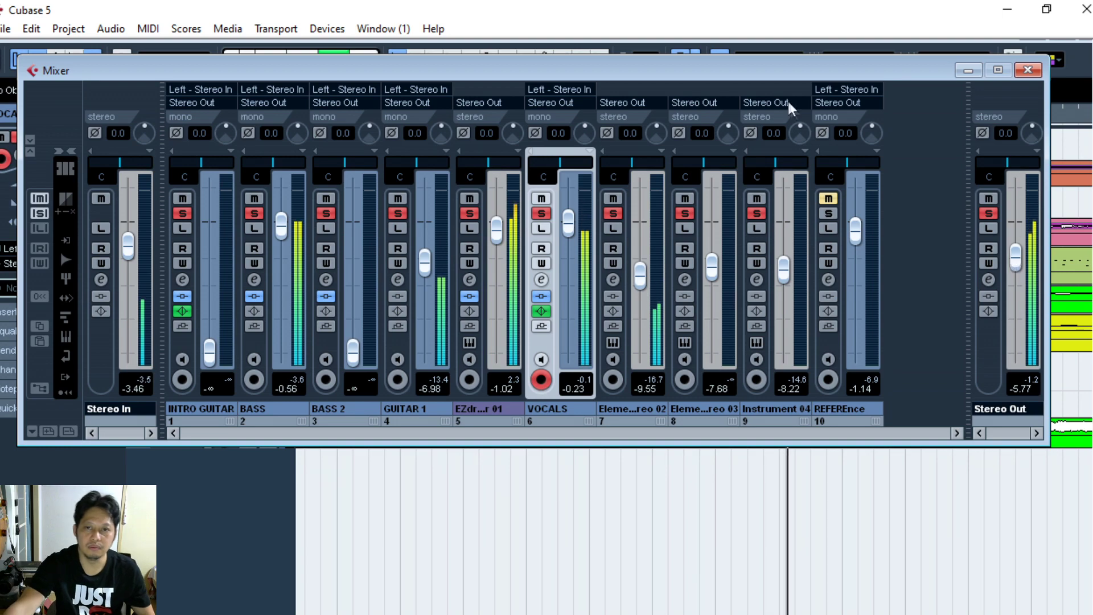
Lower Stereo Out to -6.48 dB, raise instrument channel 7 to -3.15 dB, and move the Mixer below the track list.
{"action": "left_click_drag", "start_coordinate": [760, 76], "coordinate": [734, 231]}
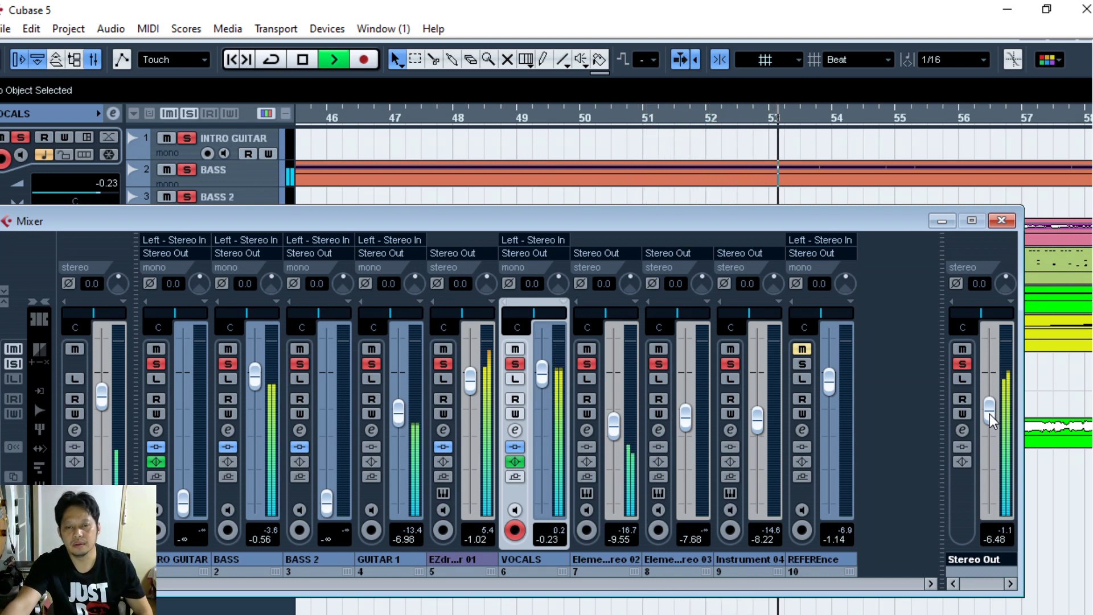
{"action": "left_click_drag", "start_coordinate": [738, 226], "coordinate": [785, 210]}
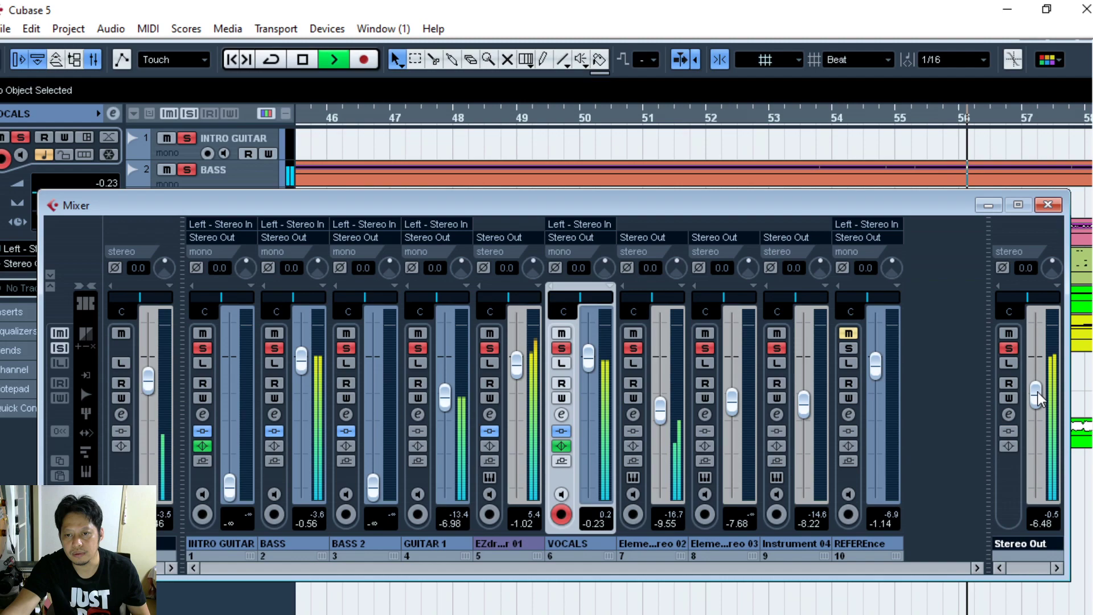
{"action": "left_click_drag", "start_coordinate": [832, 212], "coordinate": [880, 547]}
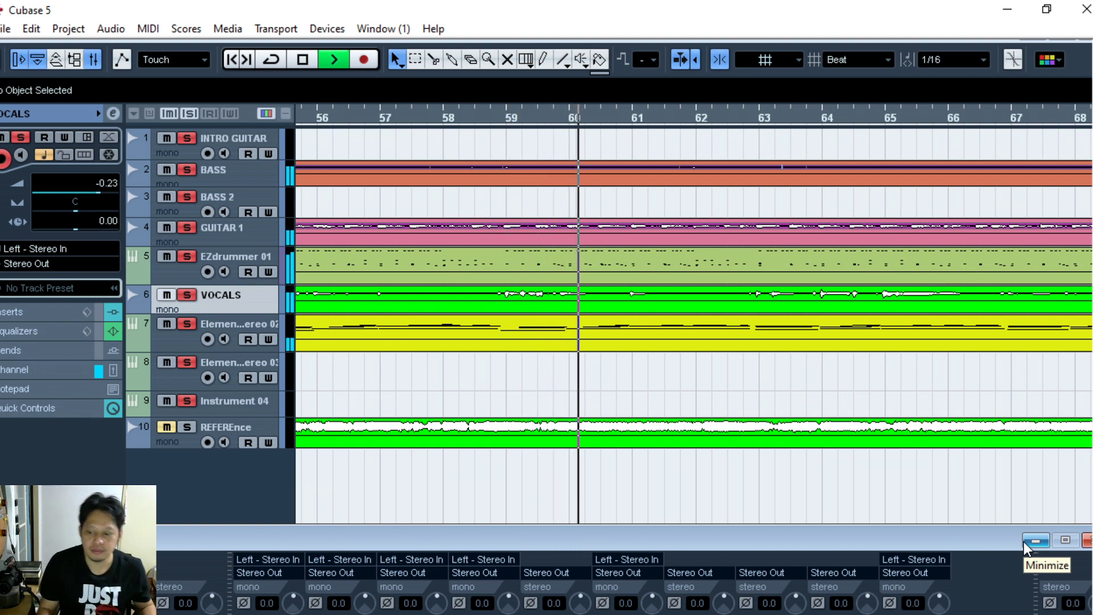
{"action": "left_click_drag", "start_coordinate": [751, 540], "coordinate": [704, 471]}
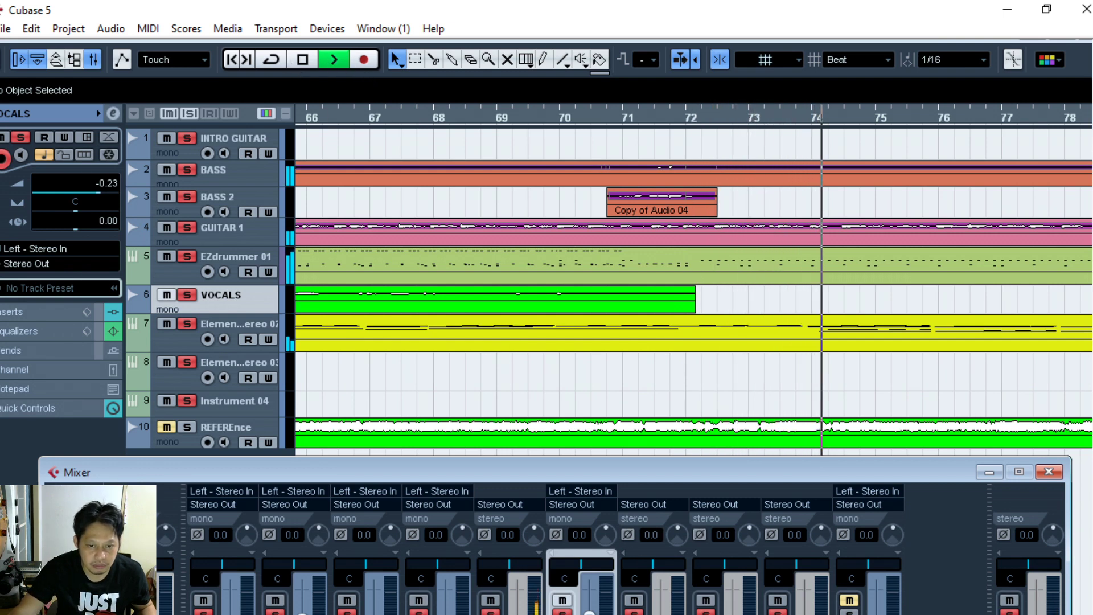
Listen to the mix past bar 74 with the Mixer hidden, and stop playback just past bar 77.
{"action": "left_click", "coordinate": [305, 60]}
{"action": "left_click", "coordinate": [323, 60]}
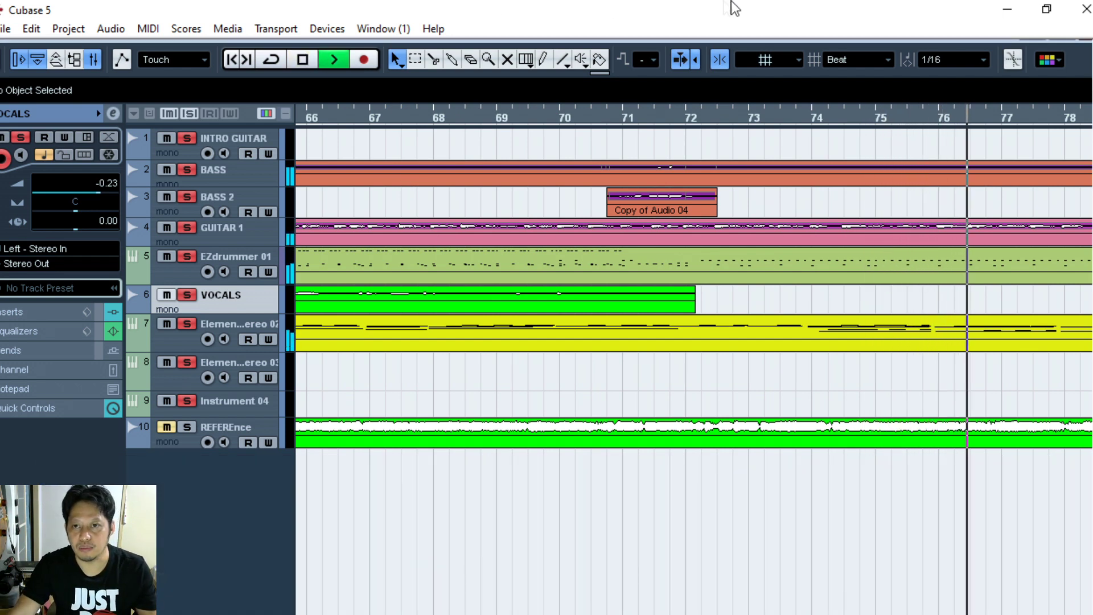
{"action": "key", "text": "space"}
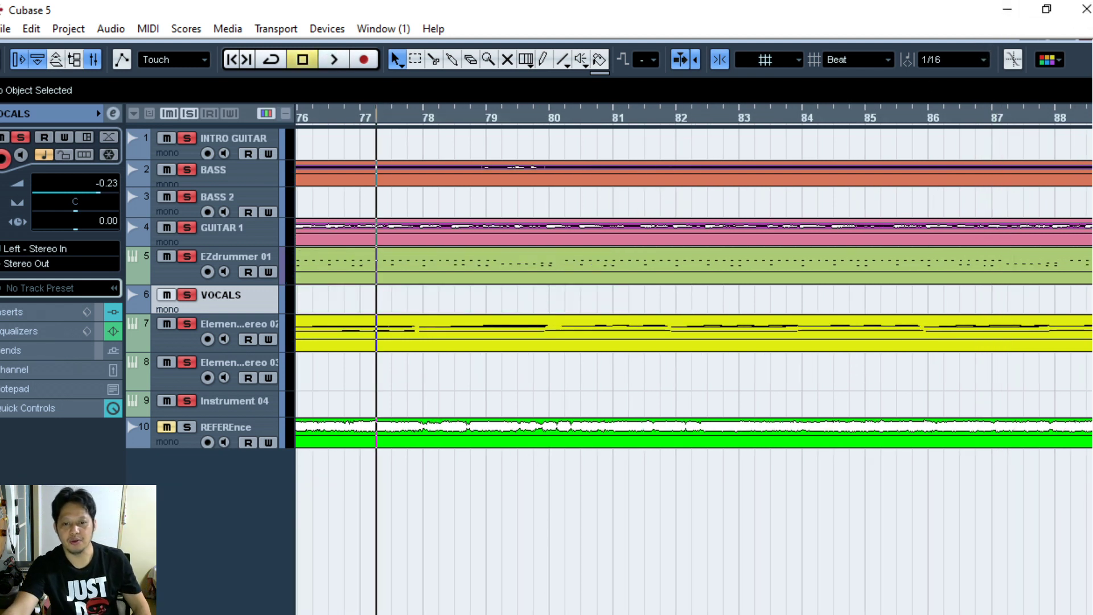
Bring the Mixer back up over the tracks and review the fader levels of every channel.
{"action": "left_click", "coordinate": [327, 29]}
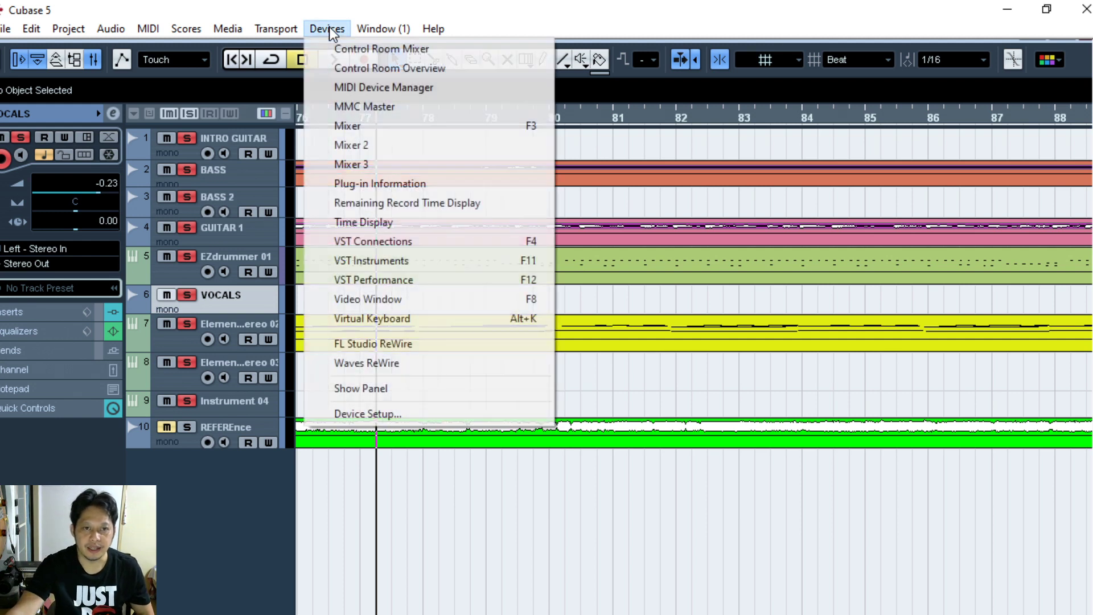
{"action": "left_click", "coordinate": [368, 125]}
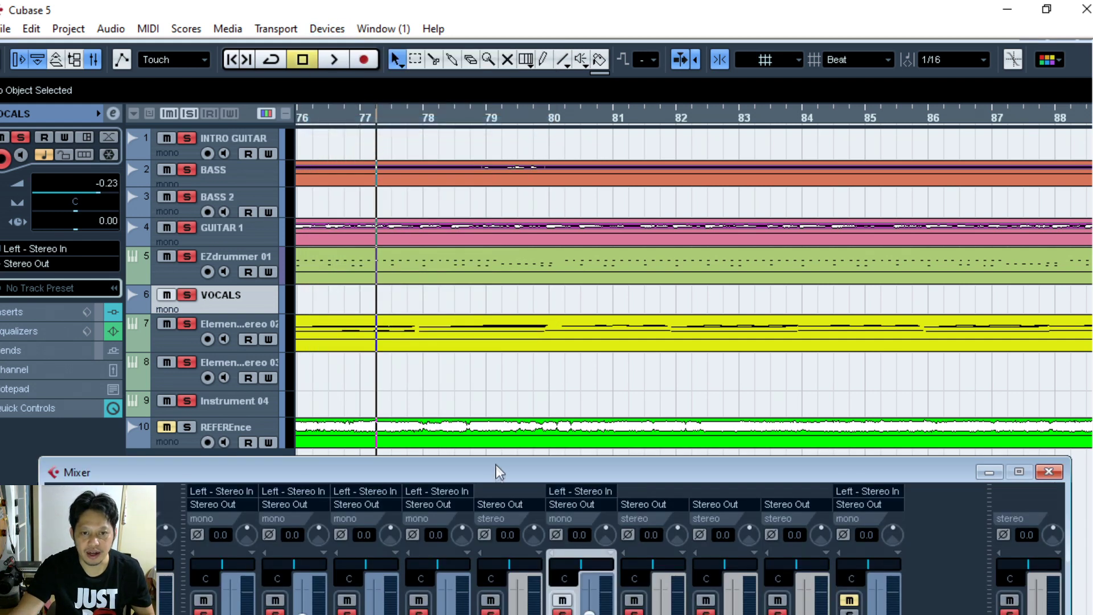
{"action": "left_click_drag", "start_coordinate": [473, 480], "coordinate": [484, 145]}
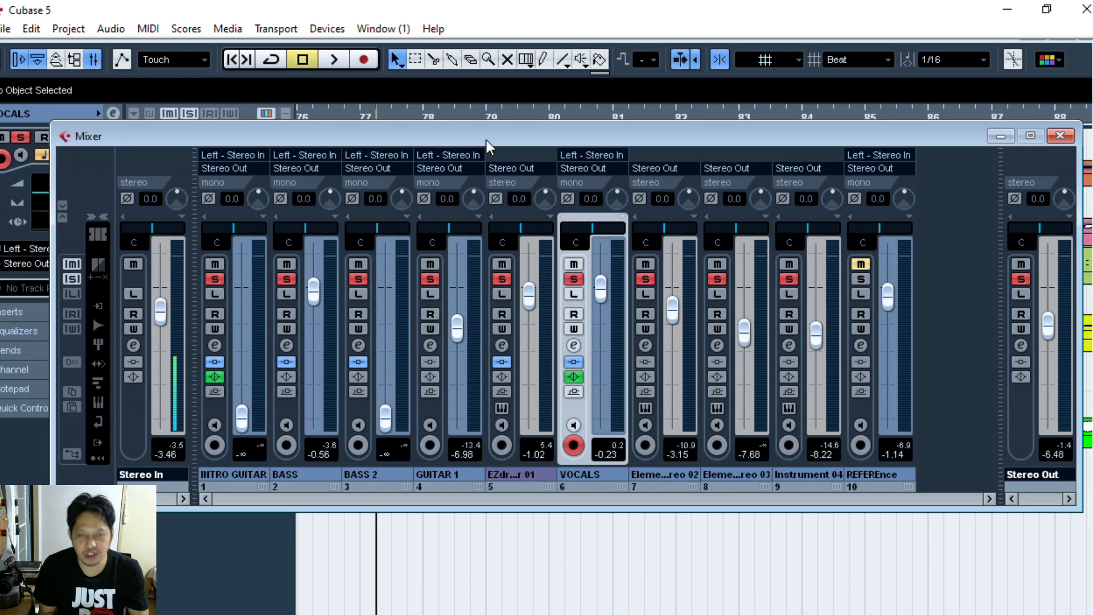
{"action": "left_click_drag", "start_coordinate": [501, 140], "coordinate": [478, 109]}
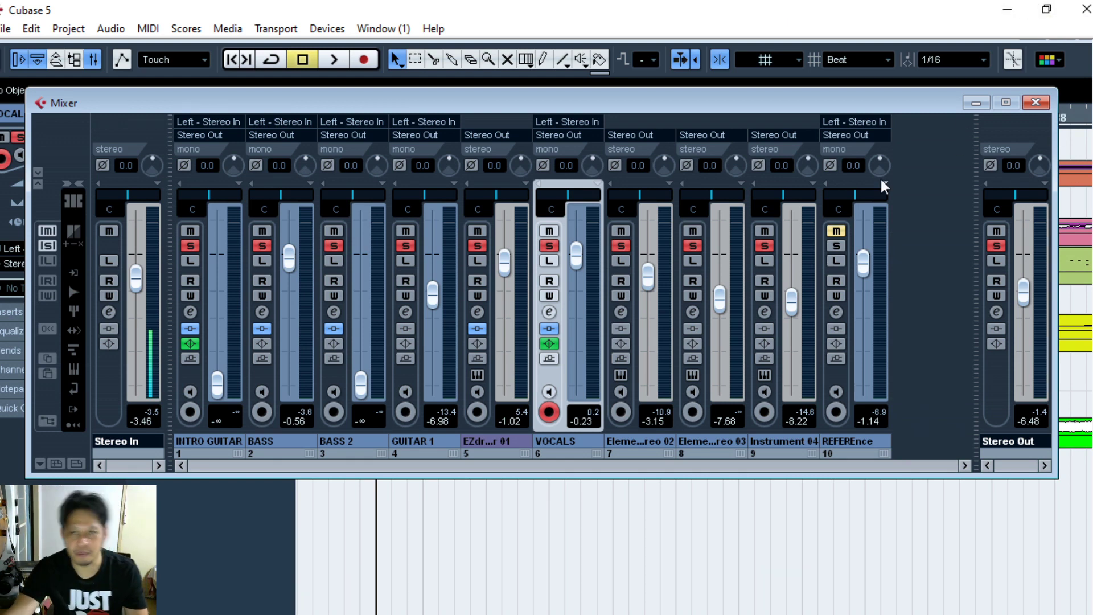
{"action": "left_click_drag", "start_coordinate": [856, 106], "coordinate": [855, 129]}
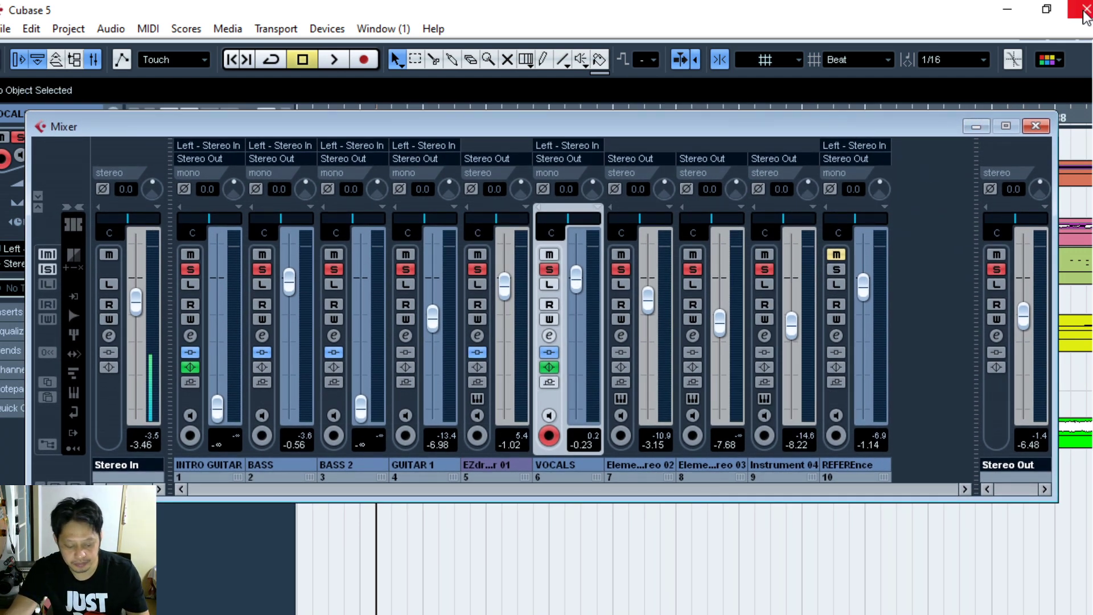
Close the program.
{"action": "left_click", "coordinate": [1084, 11]}
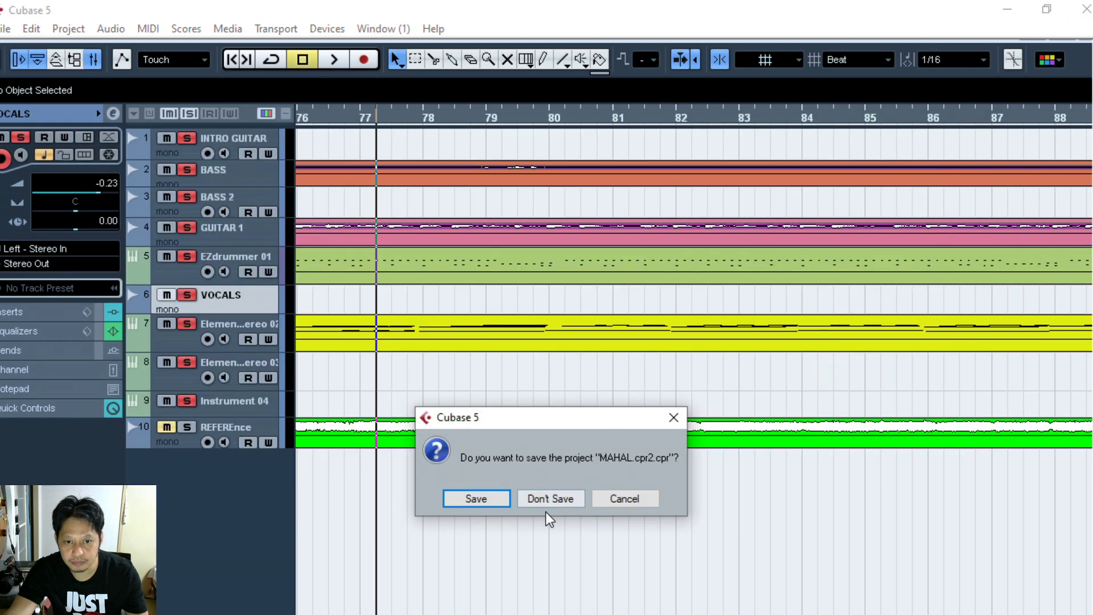